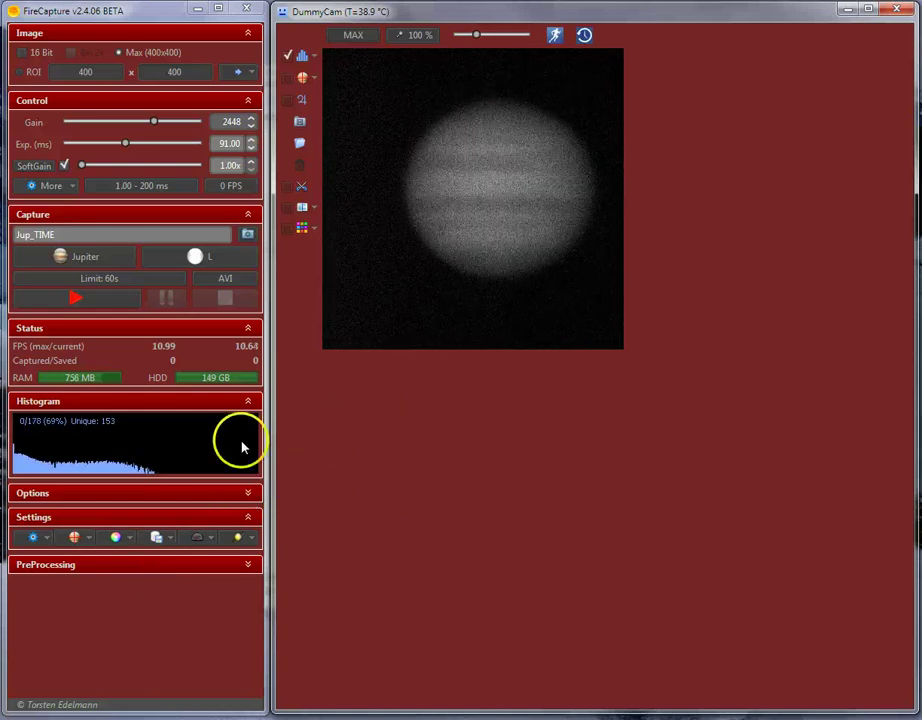
# Step: Open Capture settings showing root directory C:\Program Files (x86)\Demo\Data, and select the filename path
pyautogui.click(35, 538)
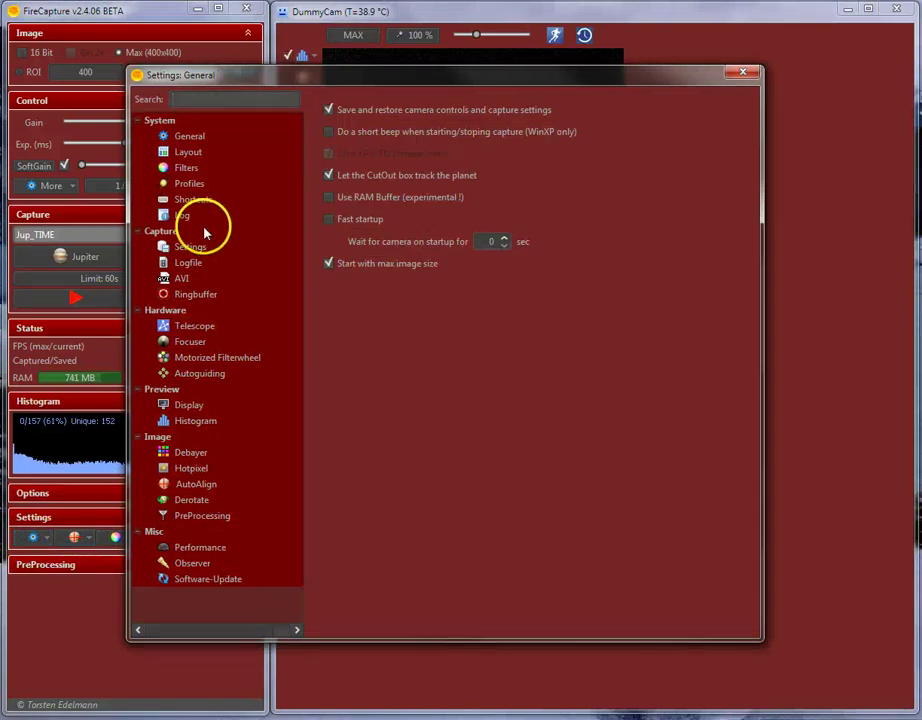
pyautogui.click(190, 249)
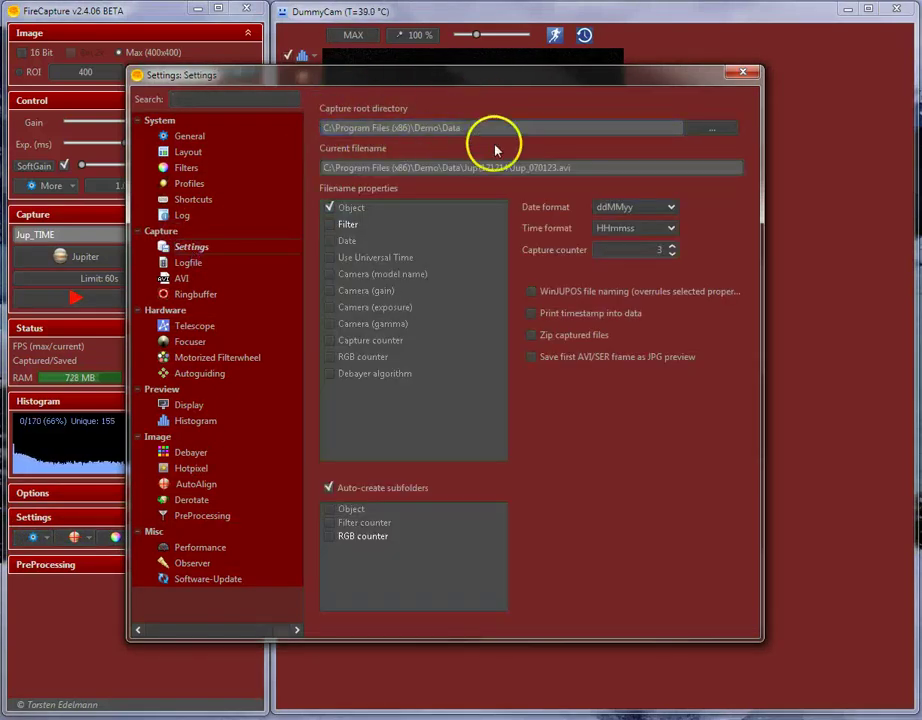
pyautogui.click(706, 132)
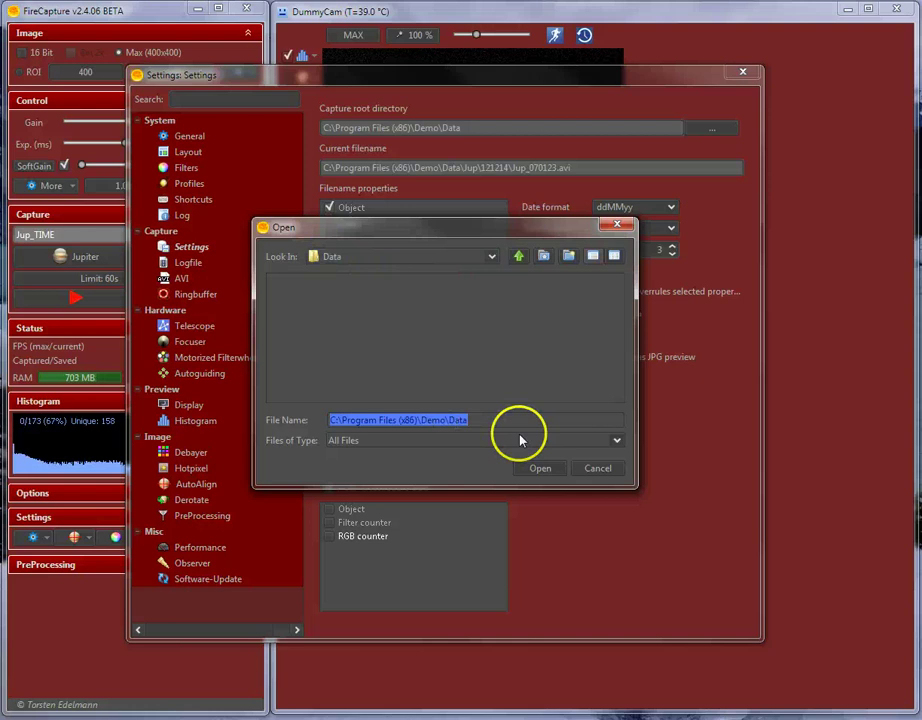
pyautogui.click(598, 469)
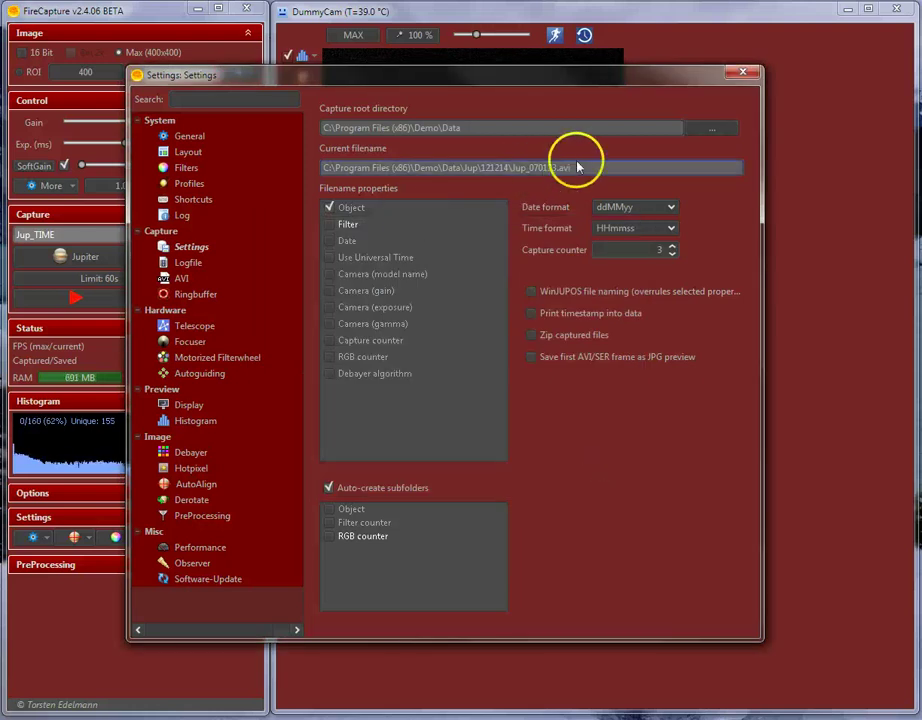
pyautogui.moveTo(323, 168); pyautogui.dragTo(518, 172)
pyautogui.click(418, 234)
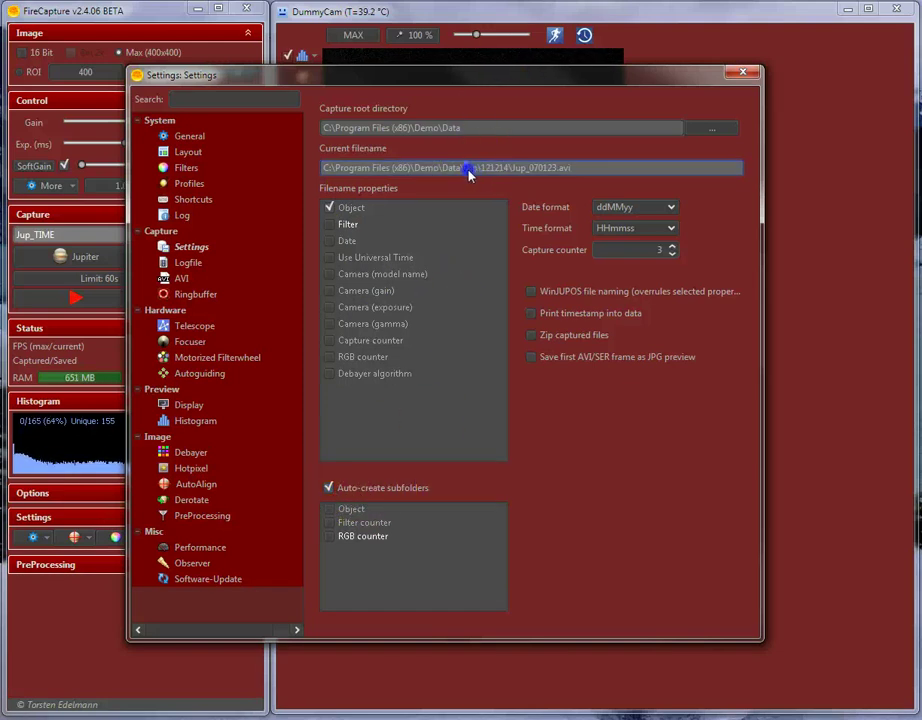
pyautogui.moveTo(476, 175); pyautogui.dragTo(404, 175)
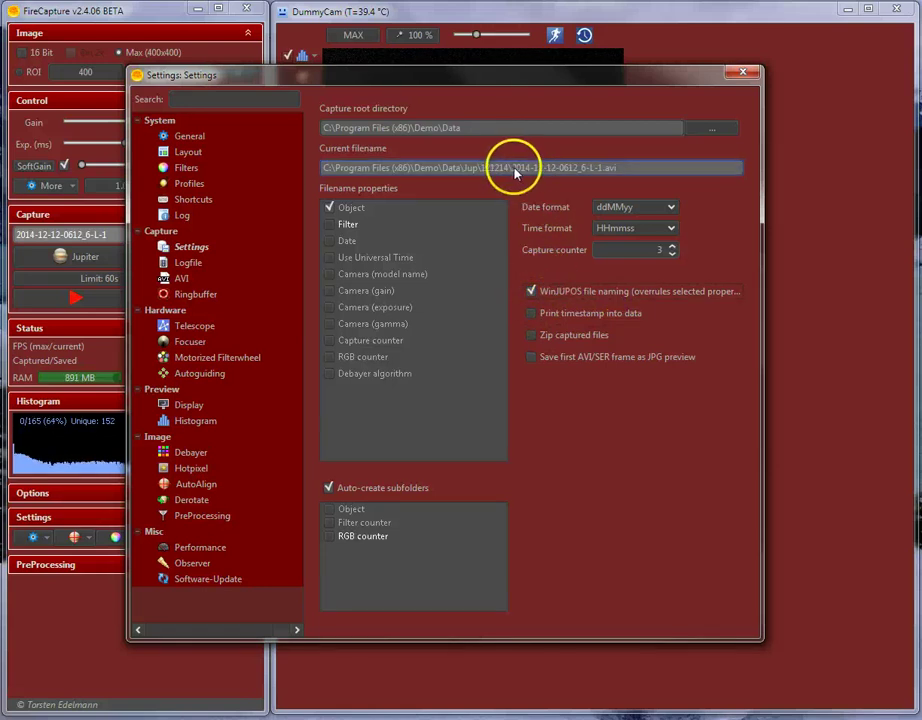
pyautogui.click(575, 172)
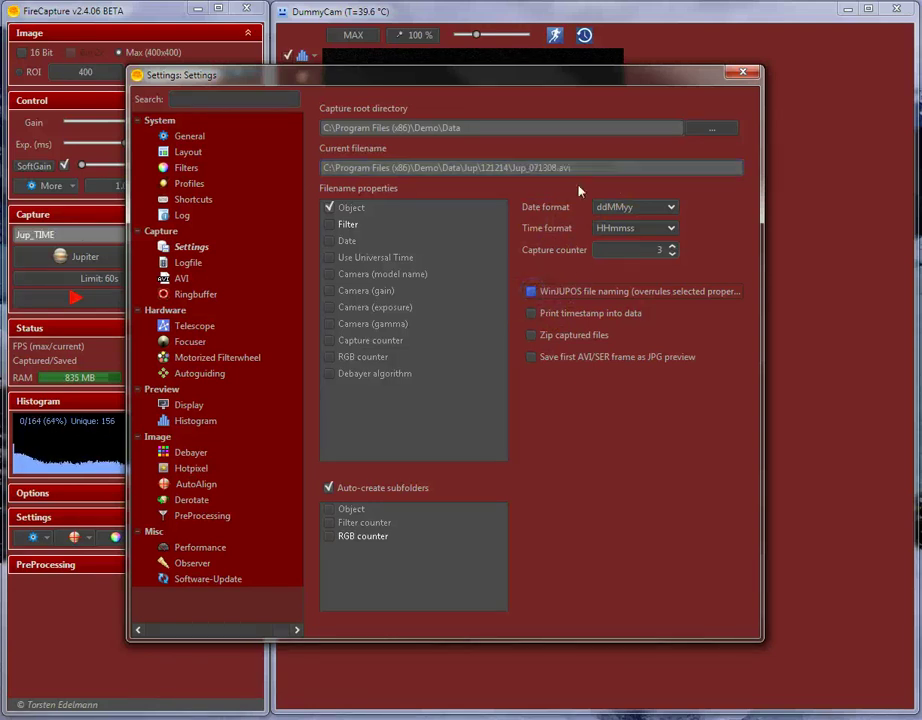
# Step: Close Settings and check the exposure range list on the live Jupiter preview (1.00–200 ms)
pyautogui.click(743, 76)
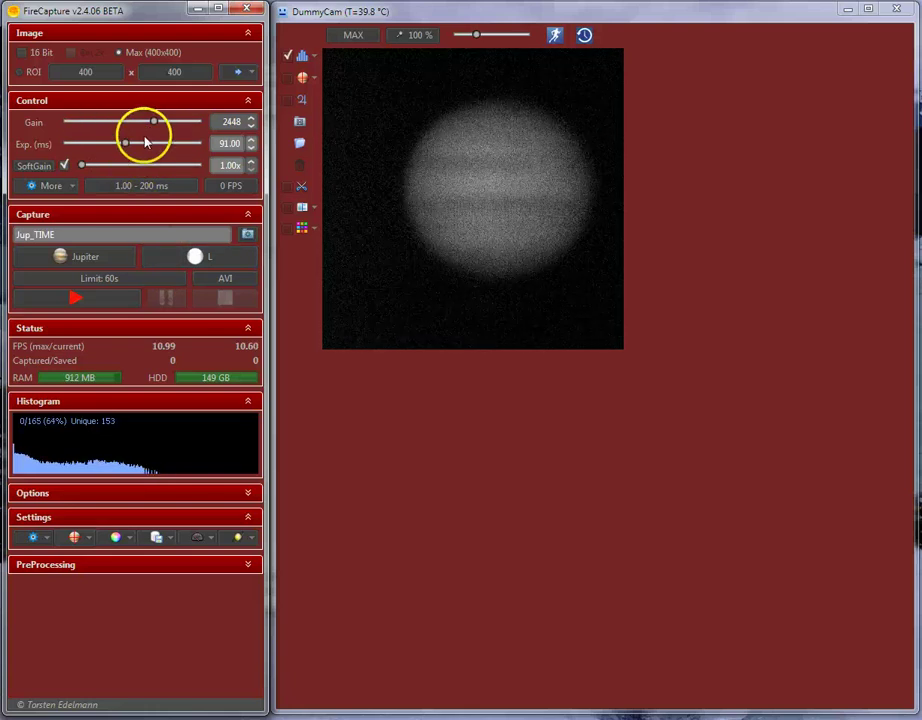
pyautogui.click(133, 187)
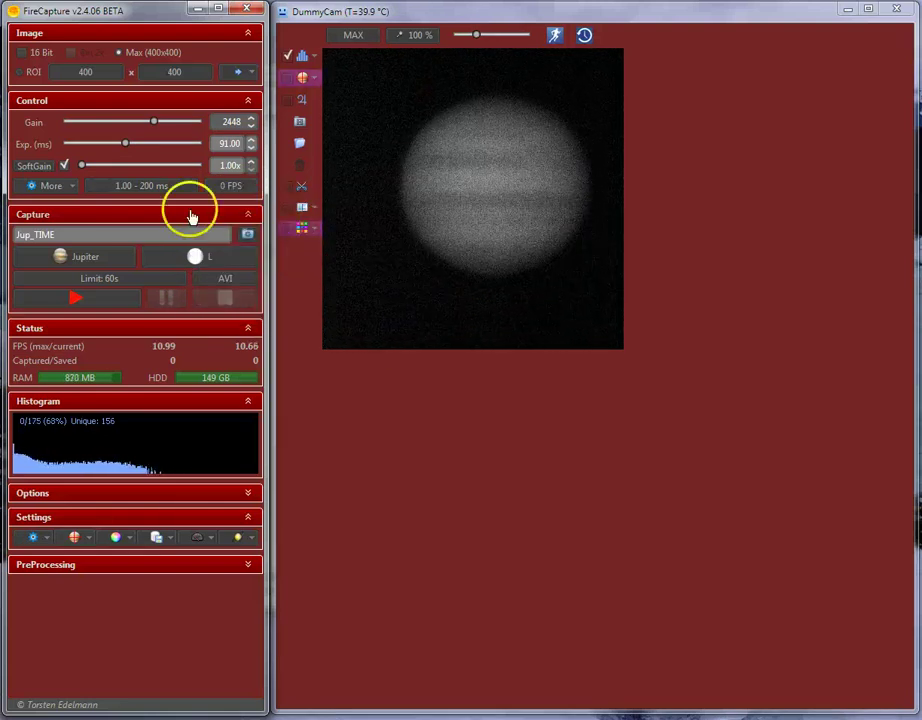
# Step: Drag the Exp. (ms) slider down from 91.00 to 83.00 ms
pyautogui.click(140, 186)
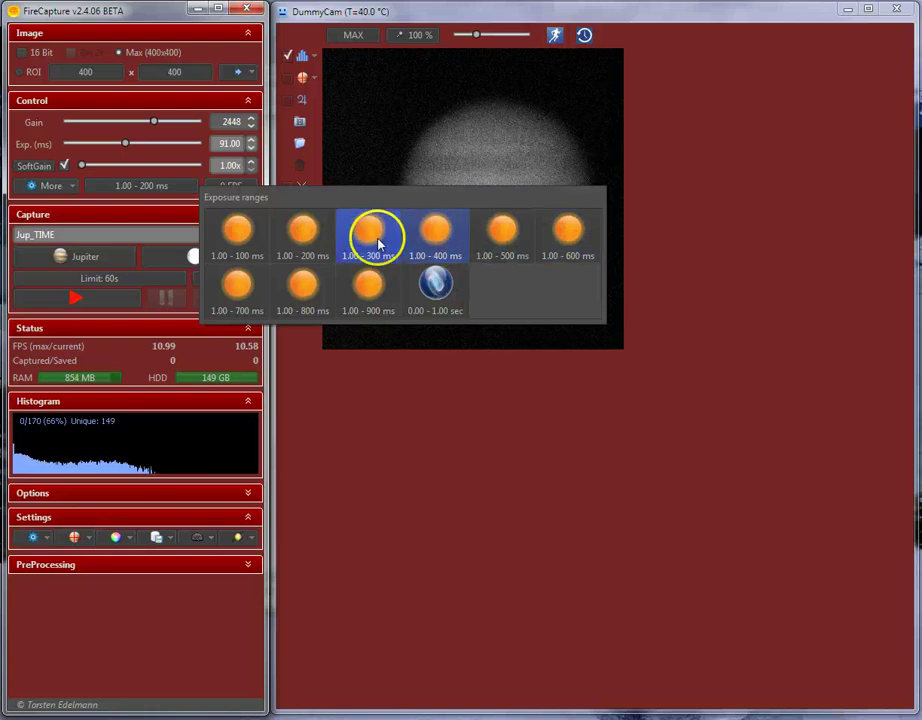
pyautogui.moveTo(125, 143)
pyautogui.mouseDown()
pyautogui.moveTo(139, 148)
pyautogui.moveTo(120, 141)
pyautogui.mouseUp()
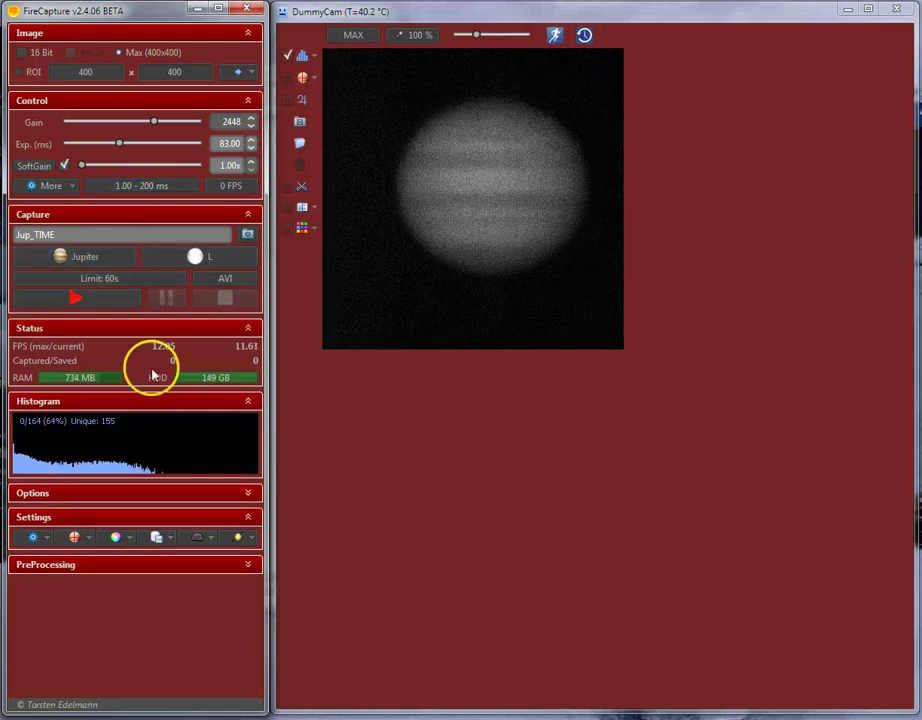
# Step: Open the profile editor via Edit profiles... from the Jupiter profile list
pyautogui.click(210, 262)
pyautogui.click(99, 262)
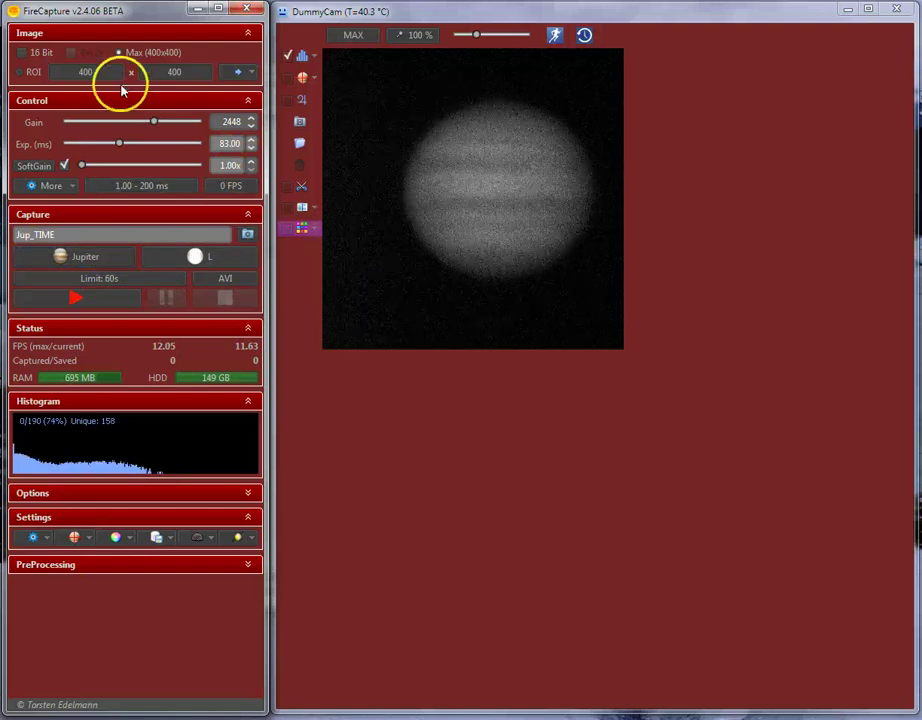
pyautogui.click(101, 261)
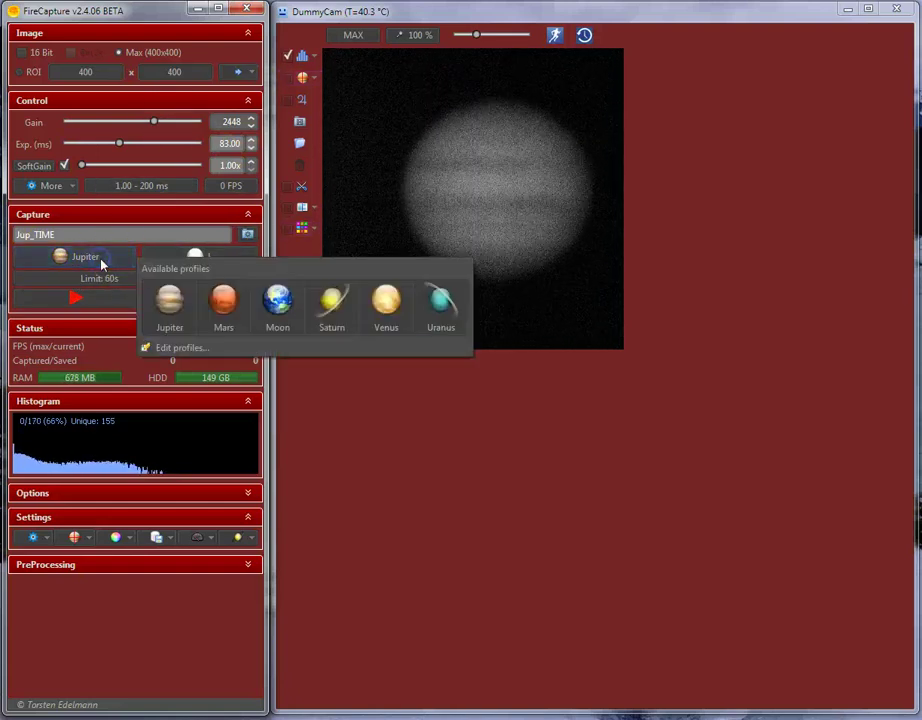
pyautogui.click(169, 349)
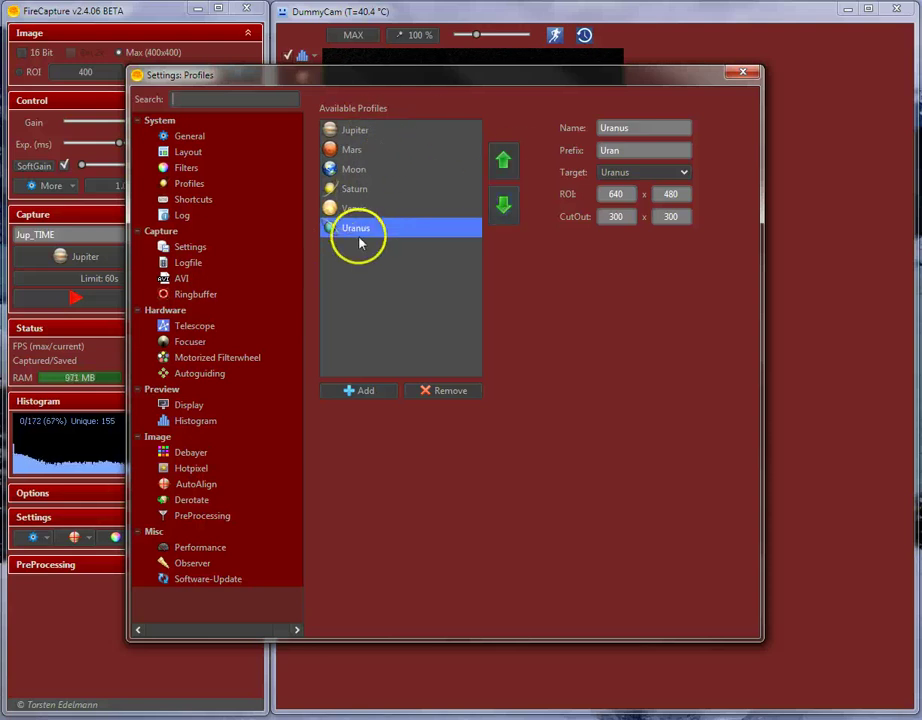
# Step: Add a profile named Neptune, set its target to Neptune, and start editing the prefix
pyautogui.click(366, 389)
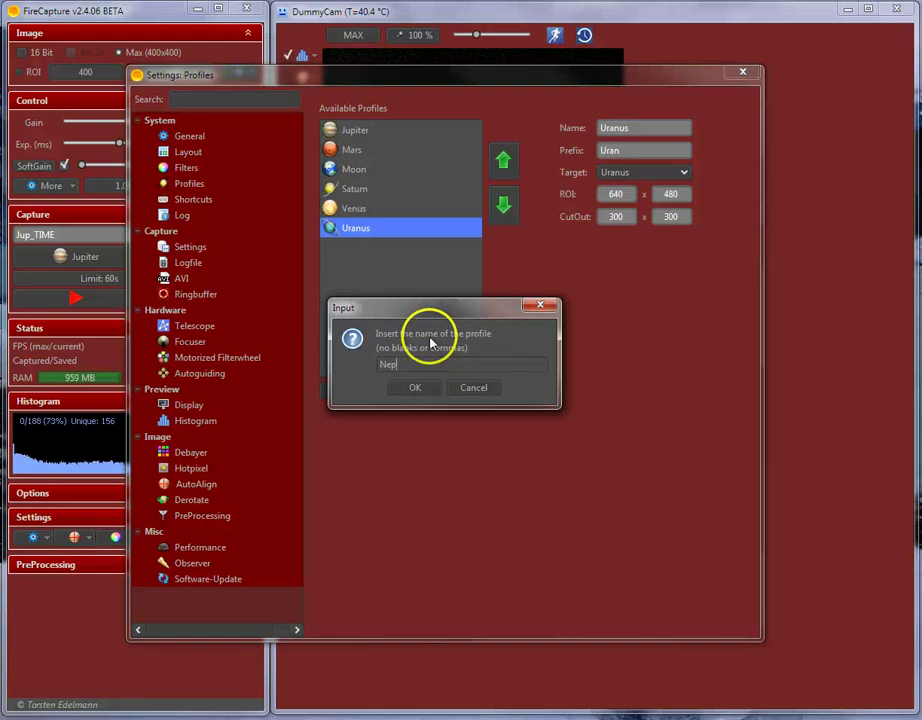
pyautogui.click(412, 386)
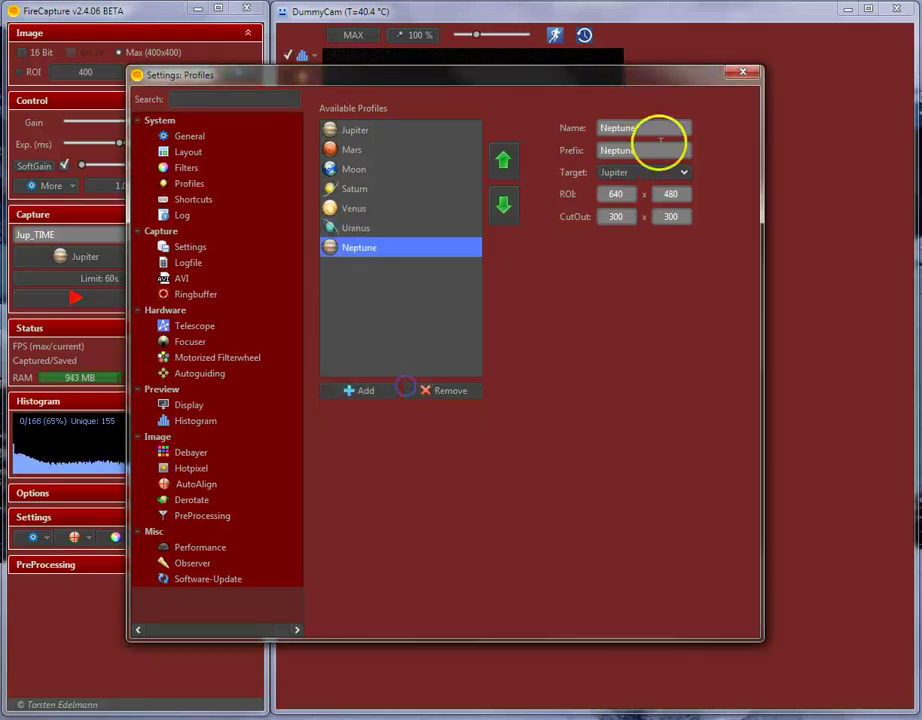
pyautogui.click(632, 174)
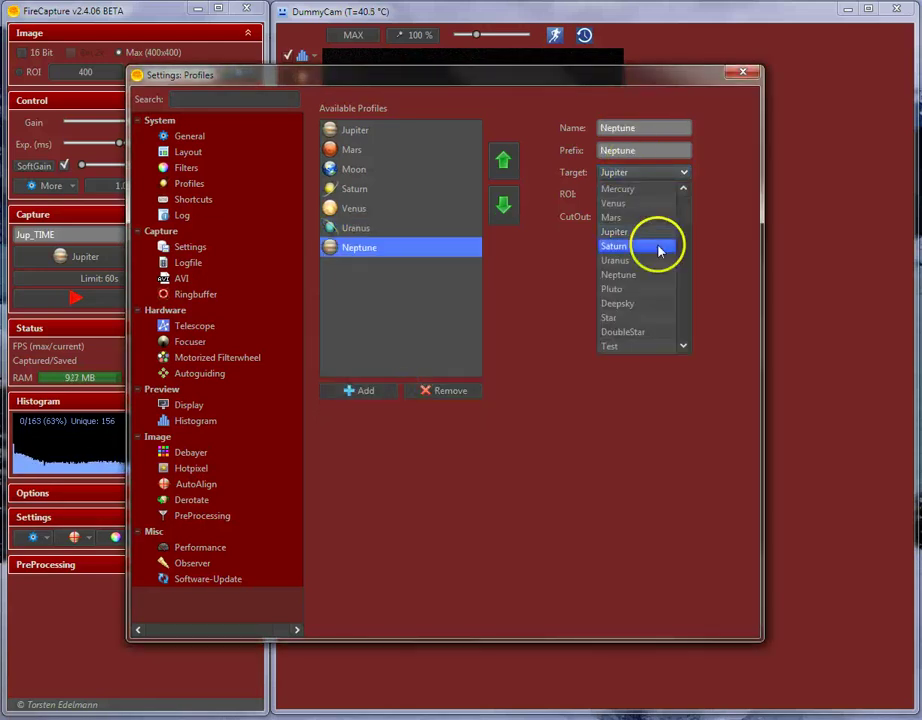
pyautogui.click(641, 276)
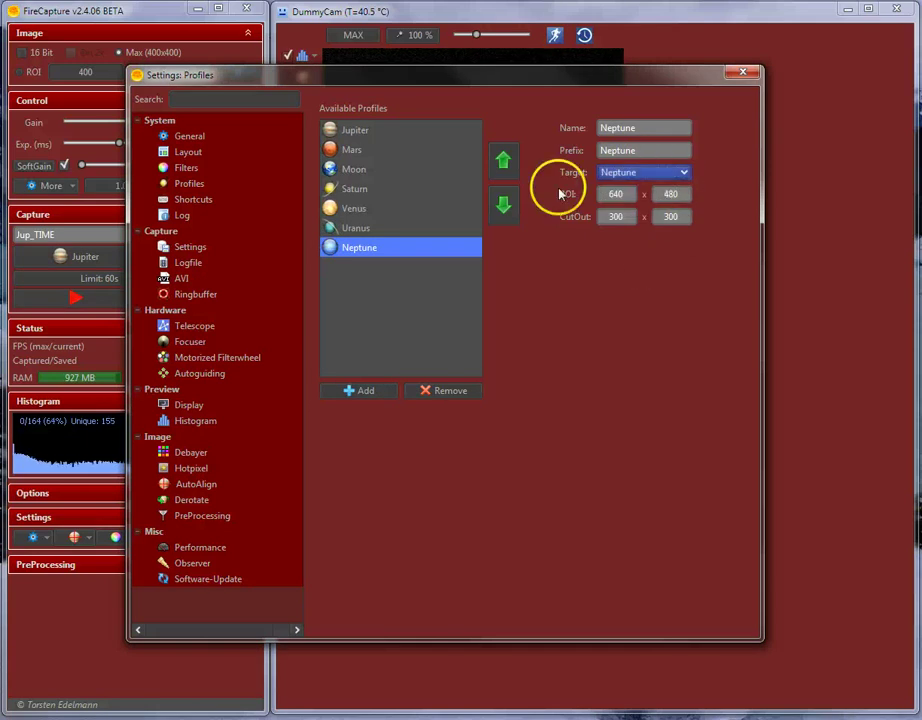
pyautogui.click(660, 150)
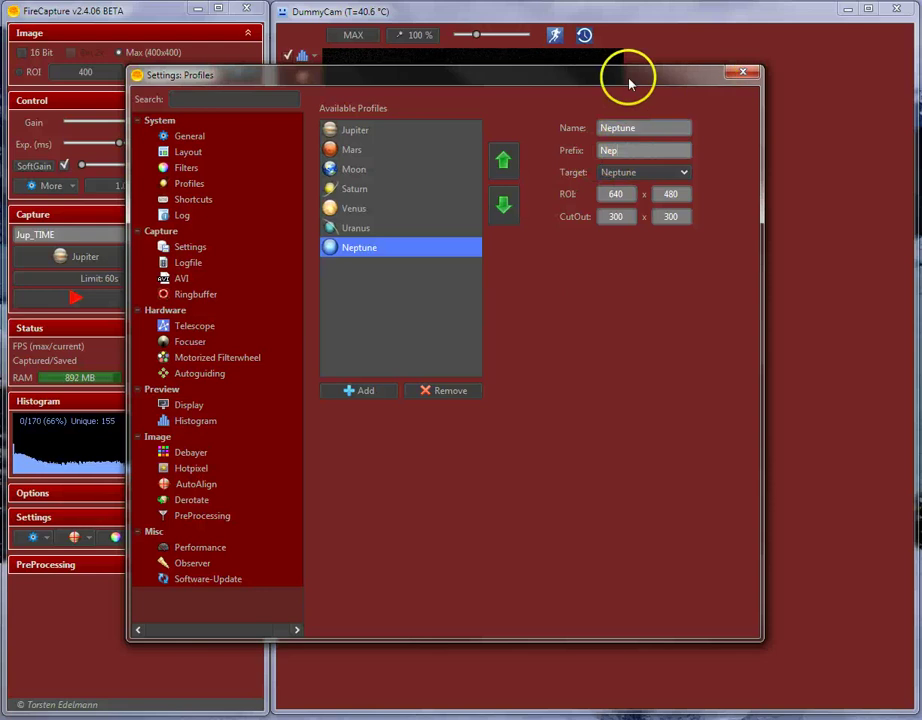
# Step: Close profile settings and confirm the profiles list now includes Neptune
pyautogui.click(745, 73)
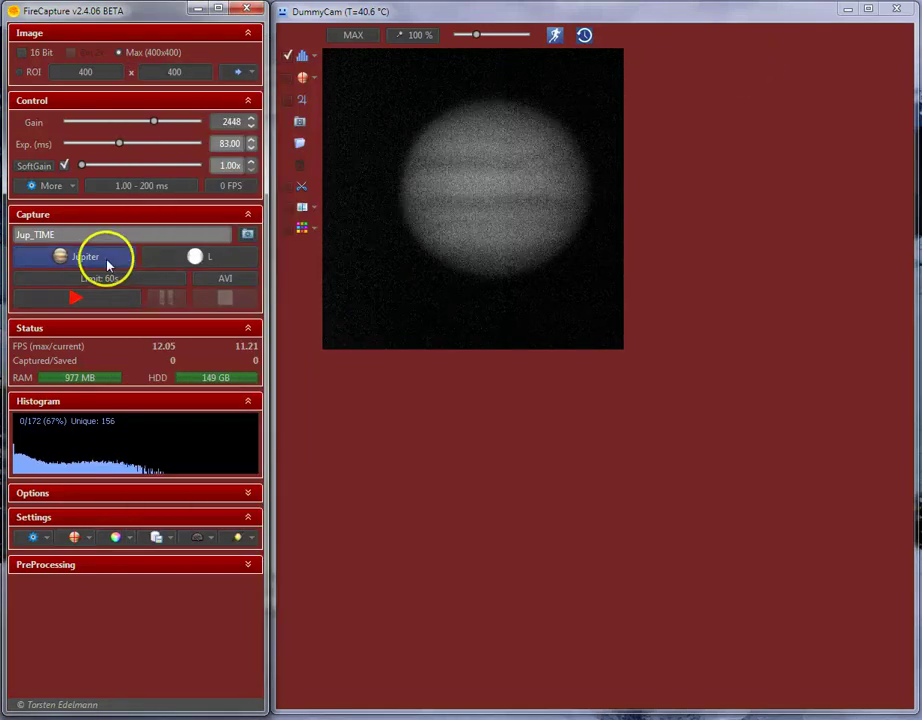
pyautogui.click(72, 258)
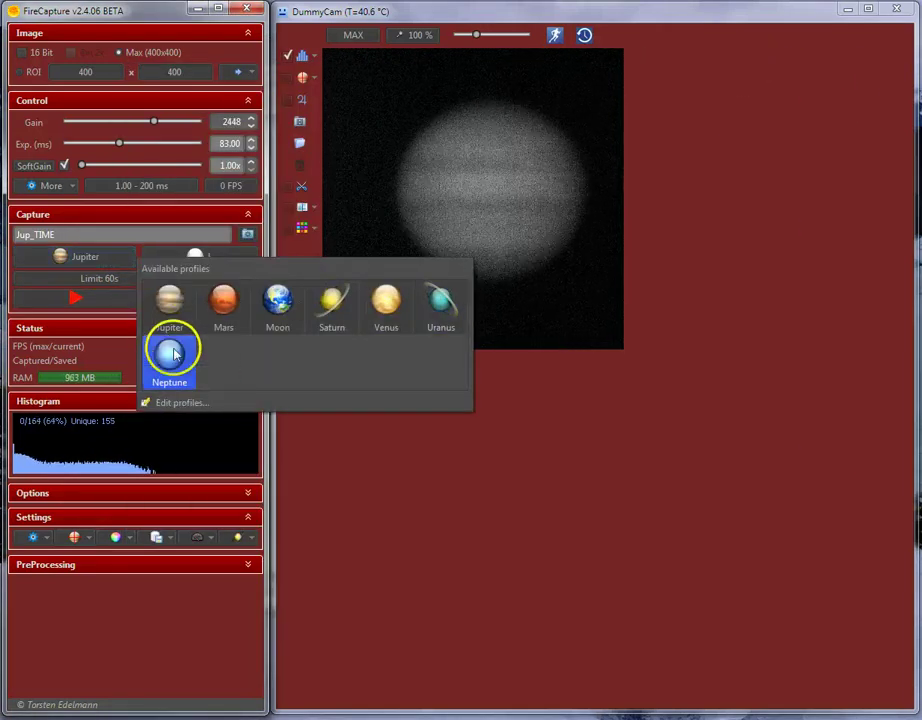
pyautogui.click(107, 247)
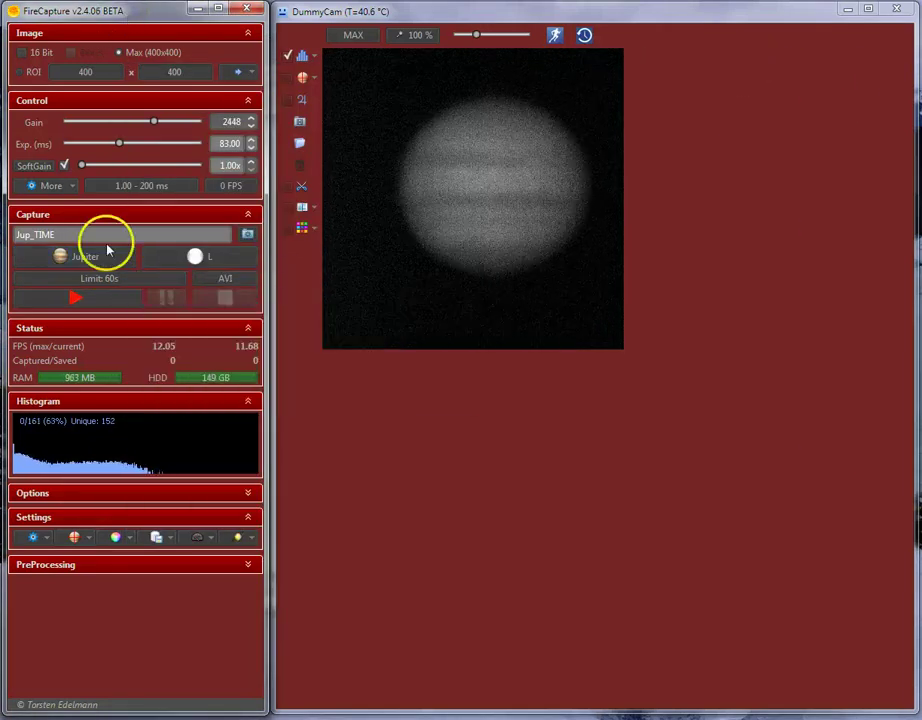
# Step: Change the UV filter's colour to purple in Edit filters and close the filter settings
pyautogui.click(199, 259)
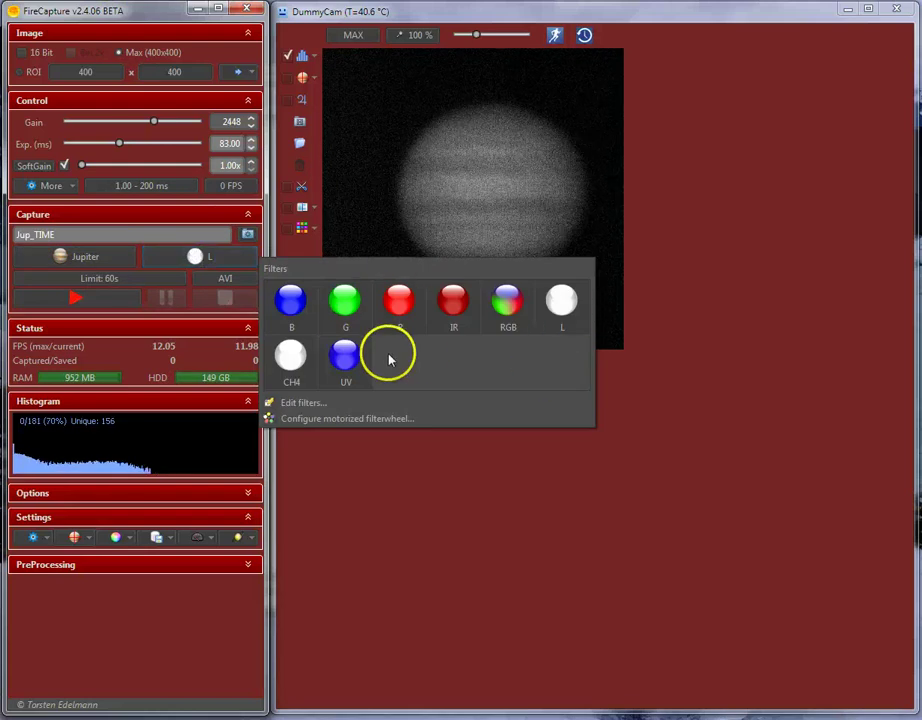
pyautogui.click(303, 402)
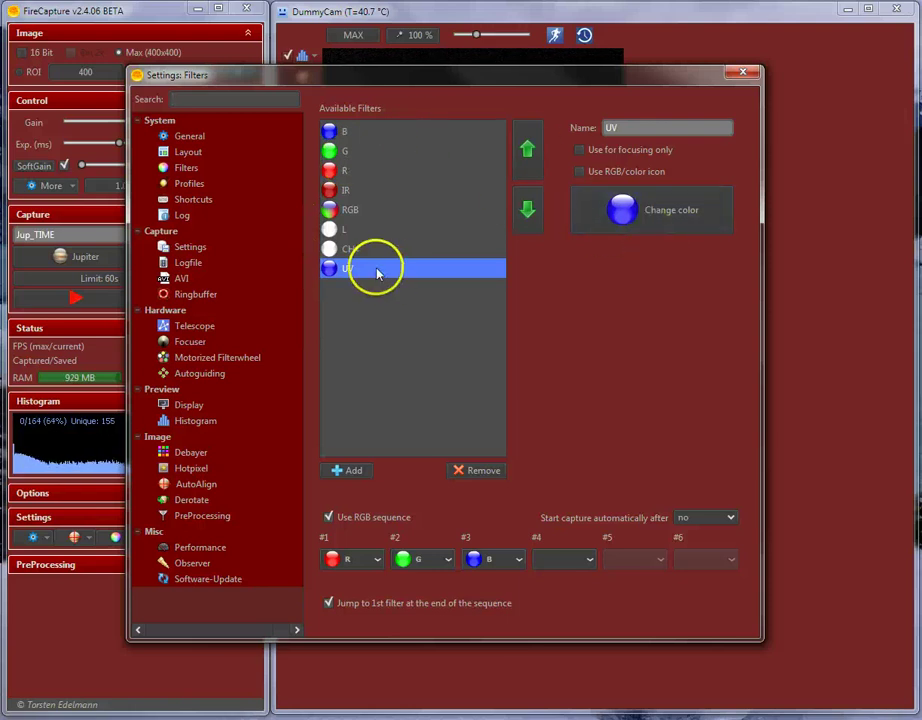
pyautogui.click(612, 208)
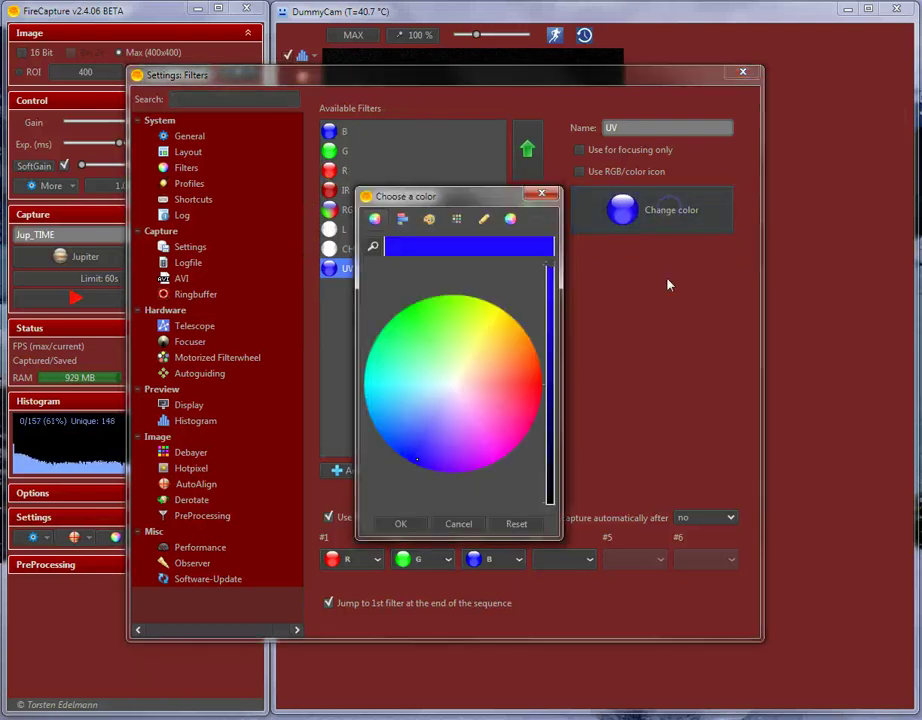
pyautogui.click(450, 474)
pyautogui.click(400, 523)
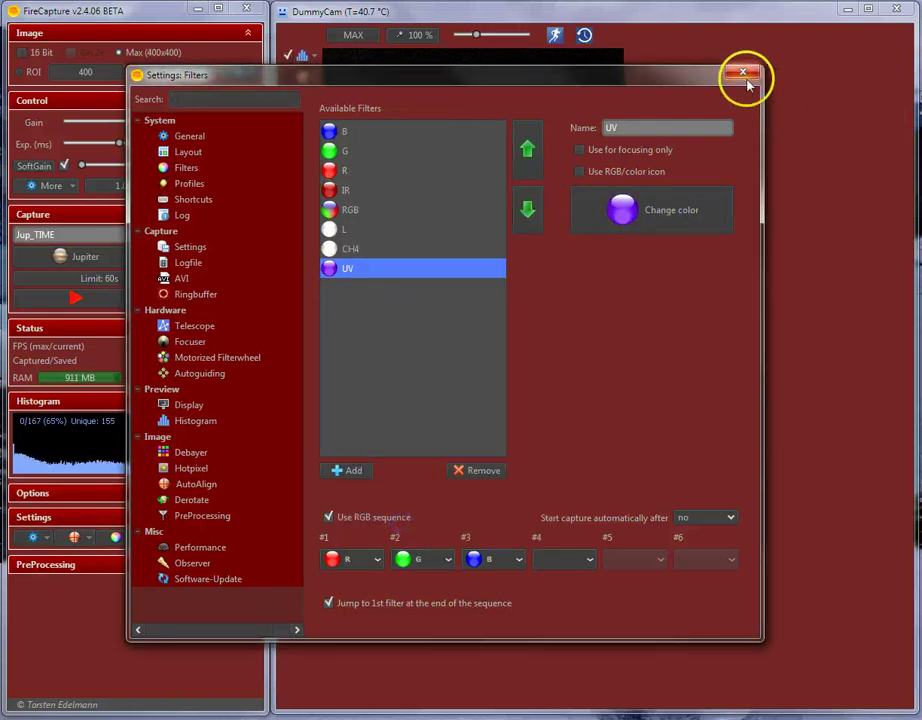
pyautogui.click(745, 77)
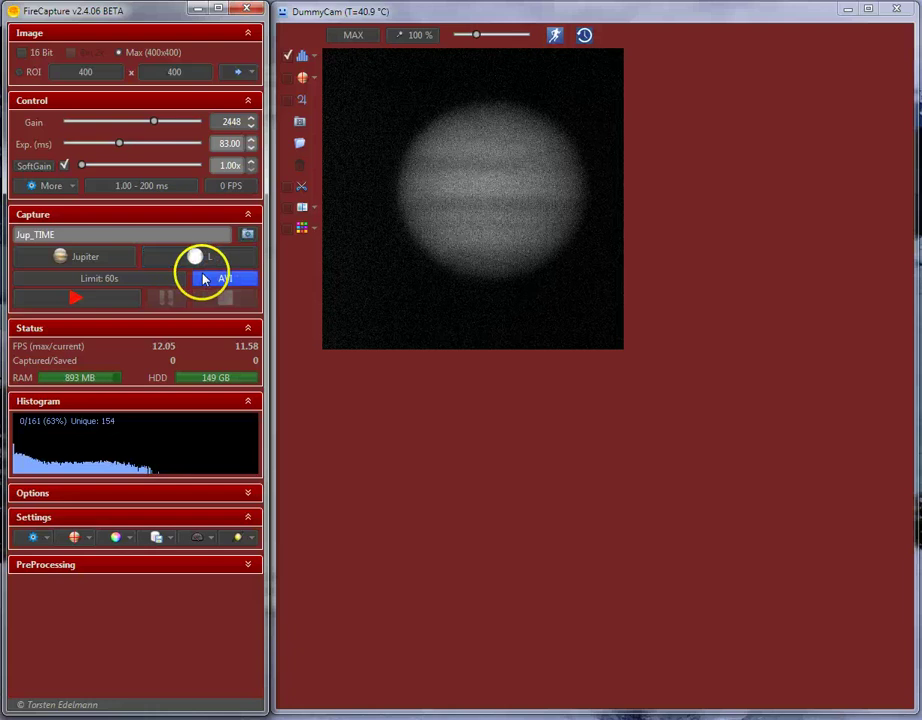
# Step: Replace No limit with a custom capture limit of 500 frames
pyautogui.click(109, 280)
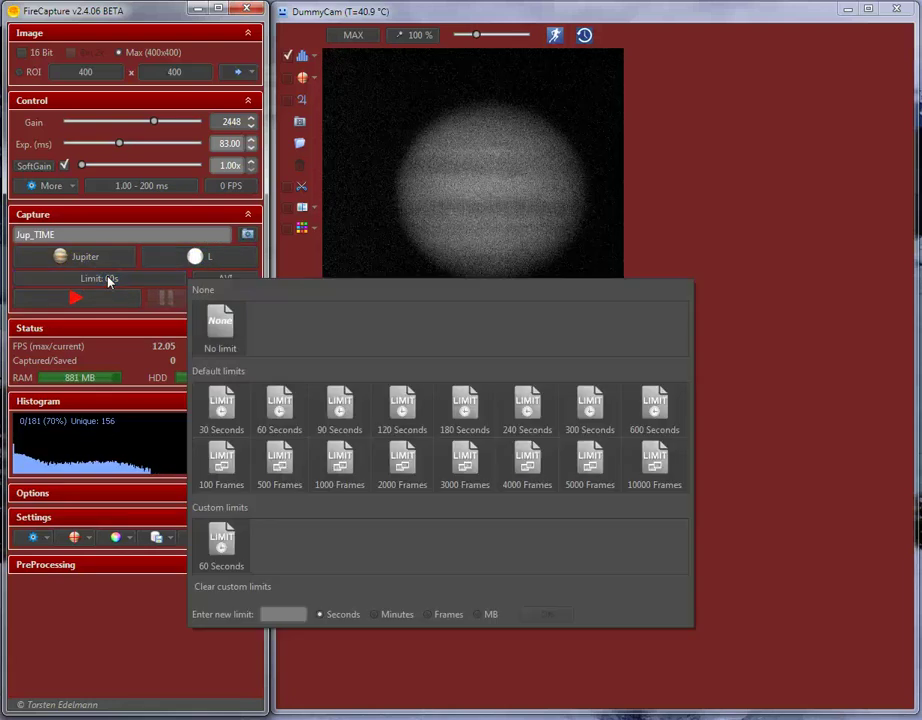
pyautogui.click(221, 320)
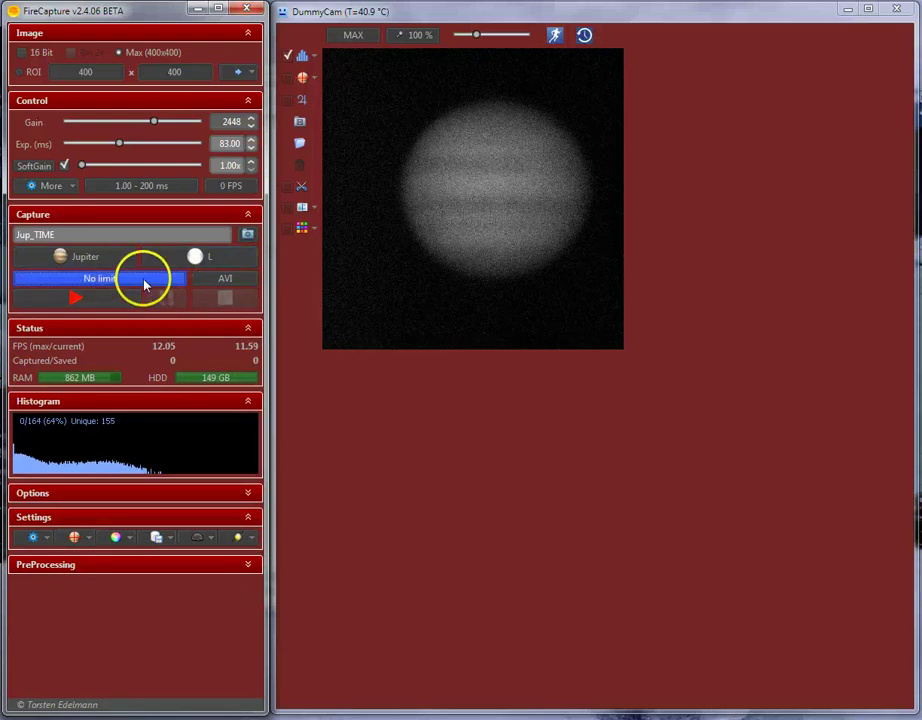
pyautogui.click(100, 280)
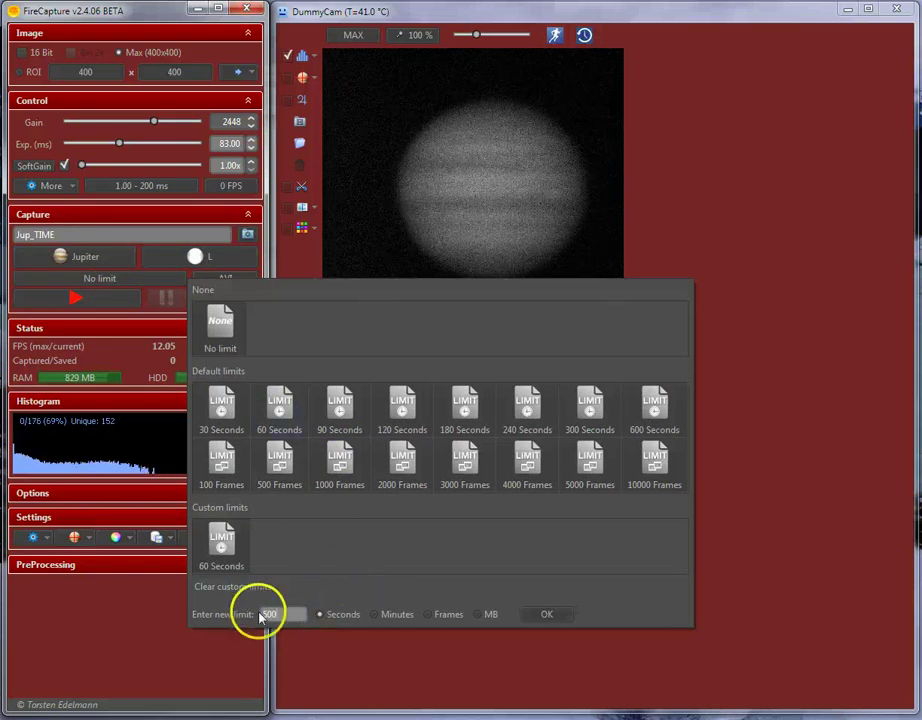
pyautogui.click(546, 616)
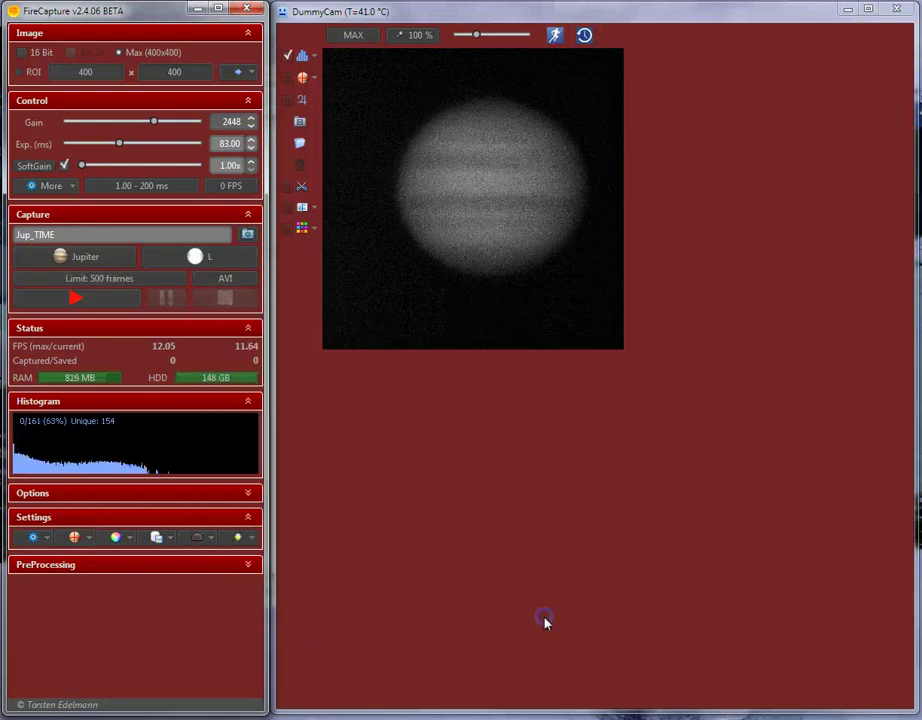
pyautogui.click(218, 280)
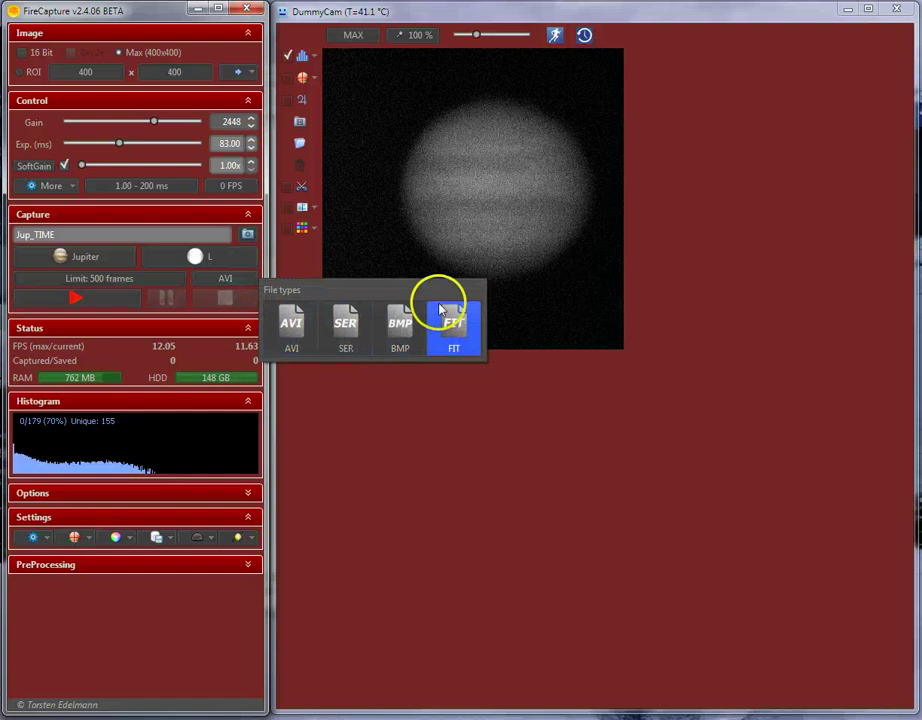
pyautogui.click(287, 357)
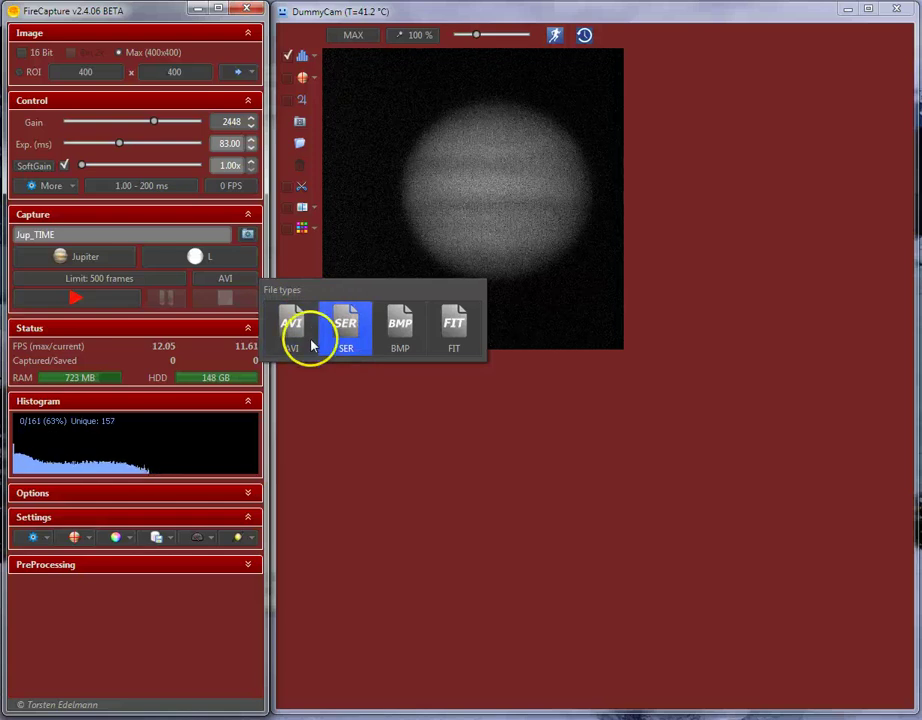
pyautogui.click(316, 338)
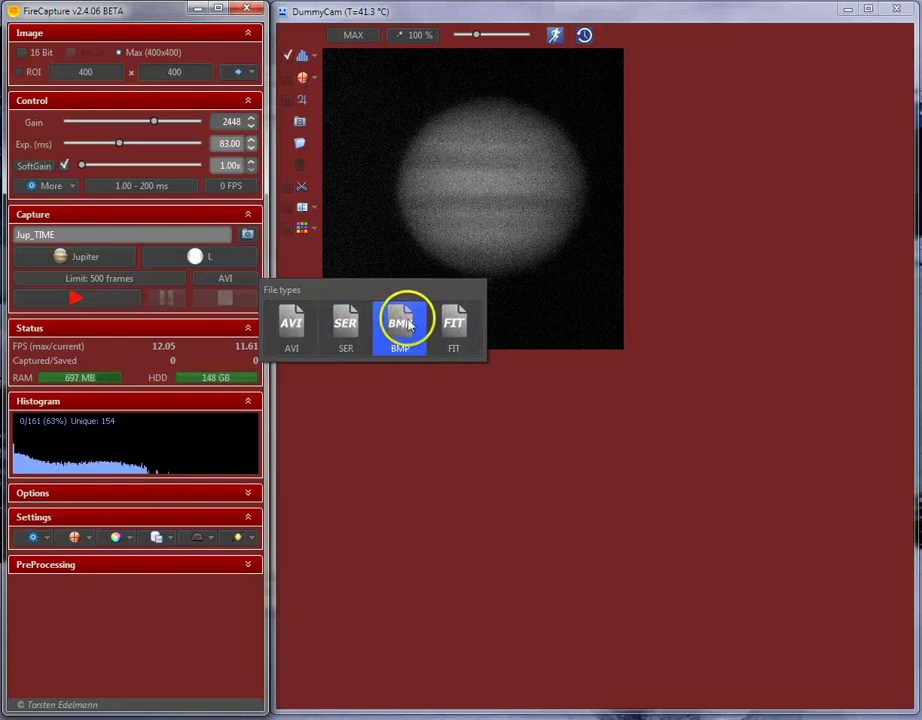
pyautogui.click(440, 405)
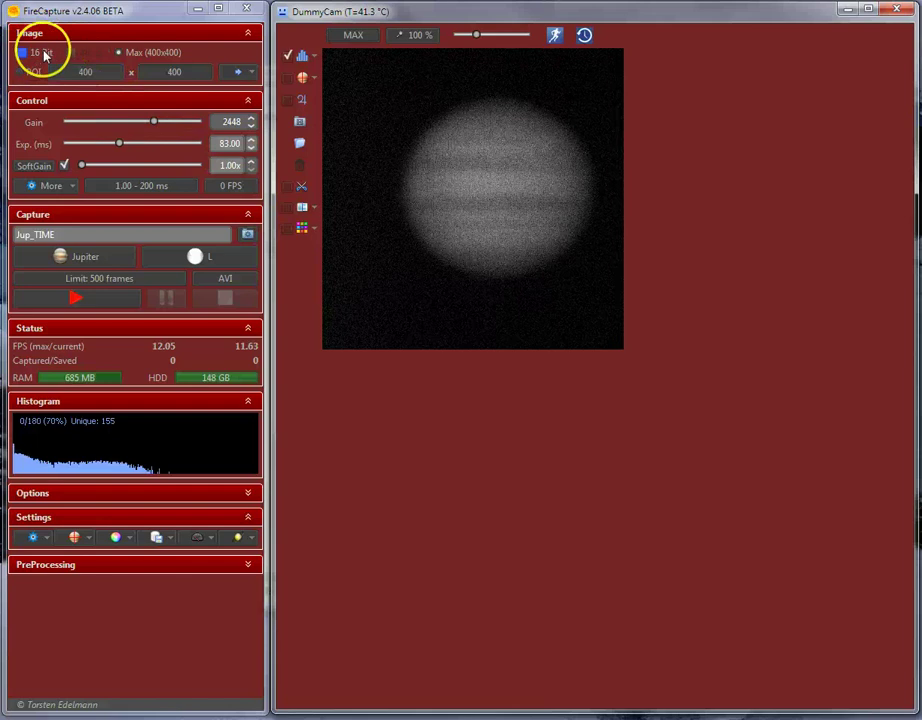
pyautogui.click(230, 285)
pyautogui.click(472, 345)
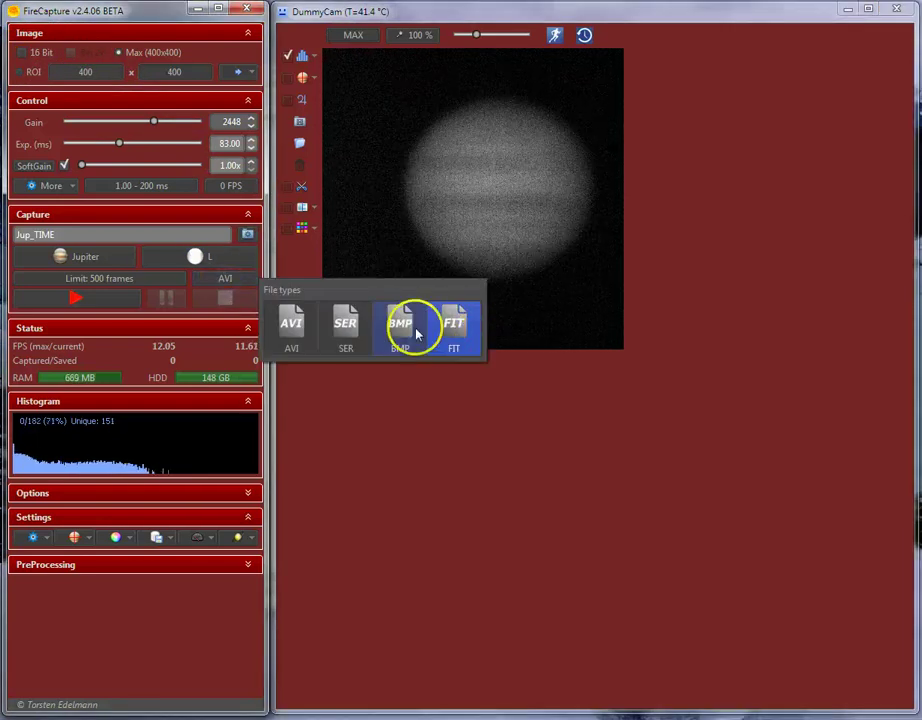
pyautogui.click(304, 341)
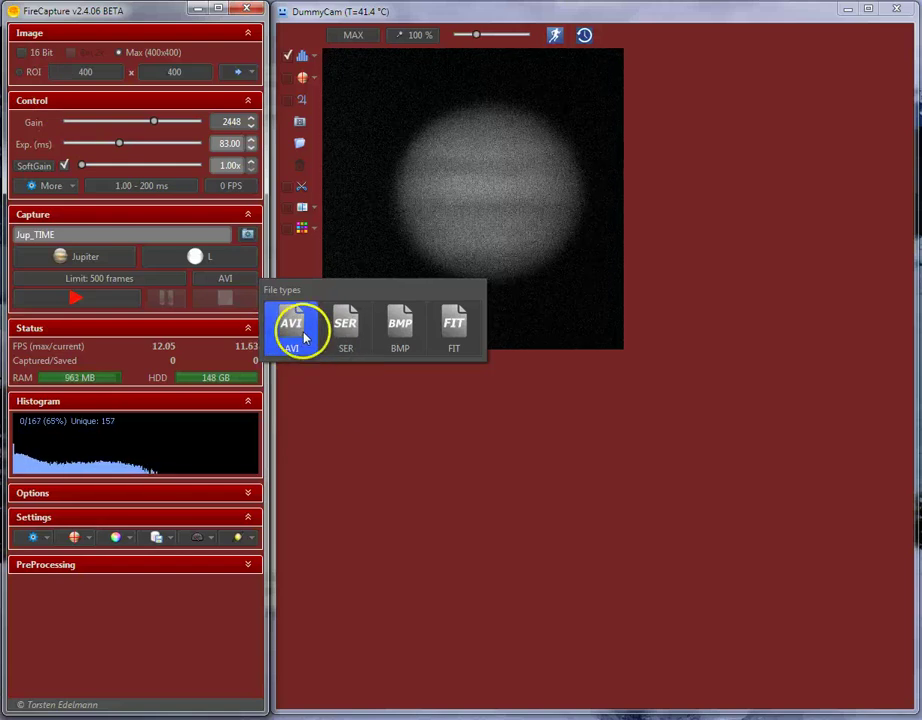
pyautogui.click(340, 414)
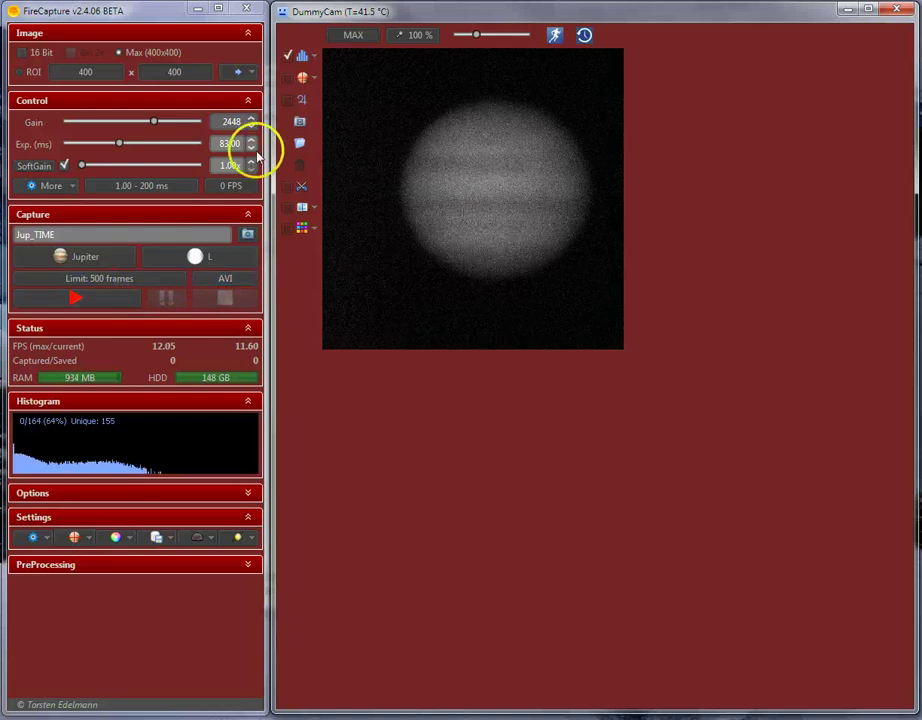
pyautogui.click(60, 300)
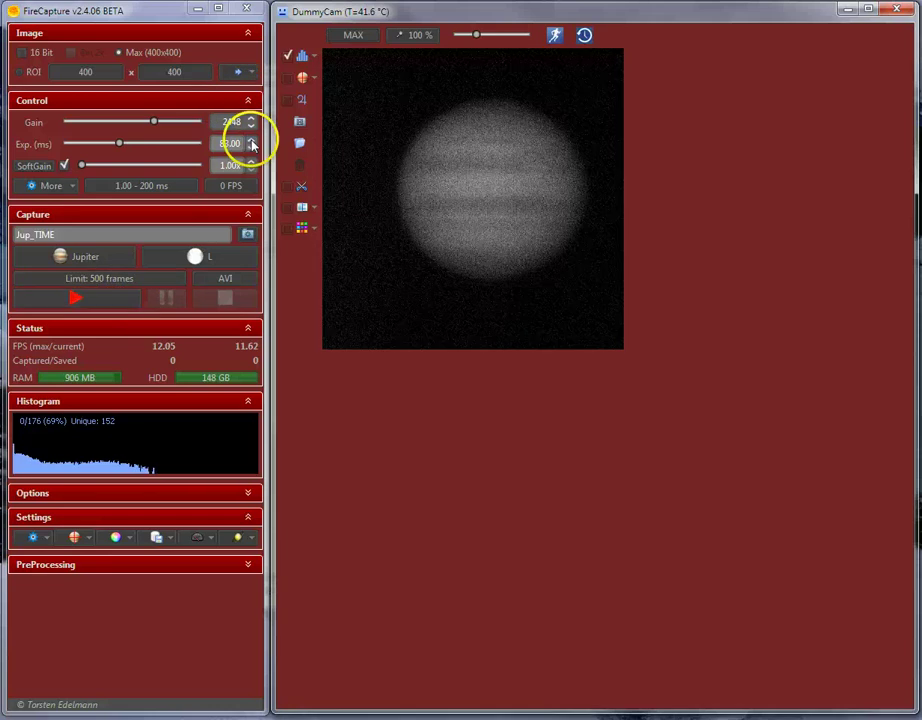
# Step: Turn on AutoAlign in the preview toolbar to keep Jupiter centred
pyautogui.click(291, 80)
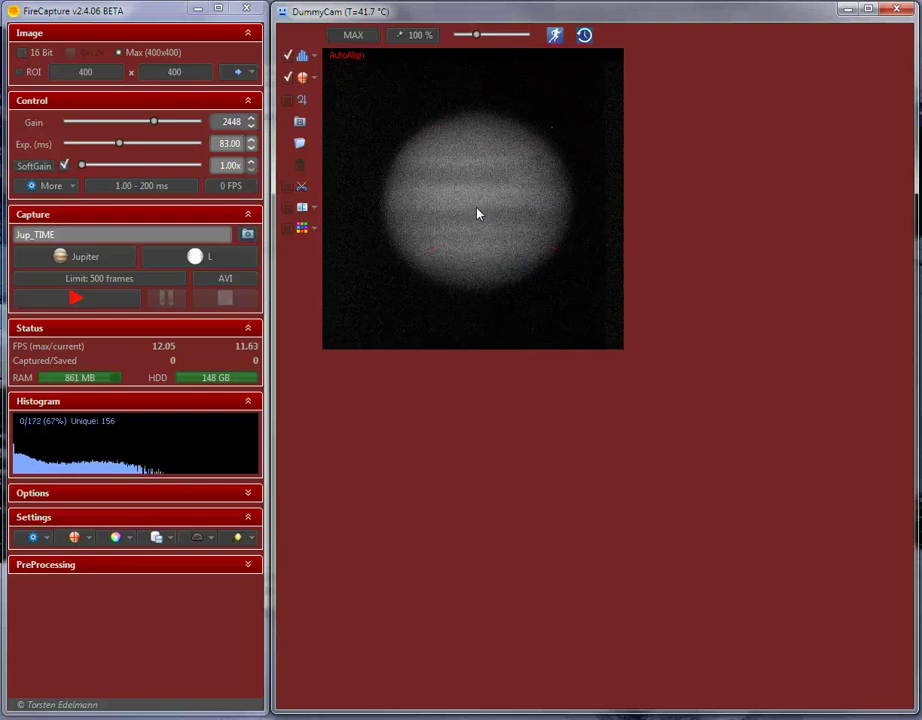
pyautogui.moveTo(479, 214)
pyautogui.mouseDown()
pyautogui.moveTo(461, 140)
pyautogui.moveTo(414, 123)
pyautogui.moveTo(397, 142)
pyautogui.moveTo(360, 117)
pyautogui.moveTo(471, 222)
pyautogui.moveTo(403, 156)
pyautogui.moveTo(420, 196)
pyautogui.moveTo(342, 204)
pyautogui.moveTo(416, 177)
pyautogui.moveTo(307, 181)
pyautogui.moveTo(335, 95)
pyautogui.moveTo(307, 198)
pyautogui.moveTo(290, 194)
pyautogui.mouseUp()
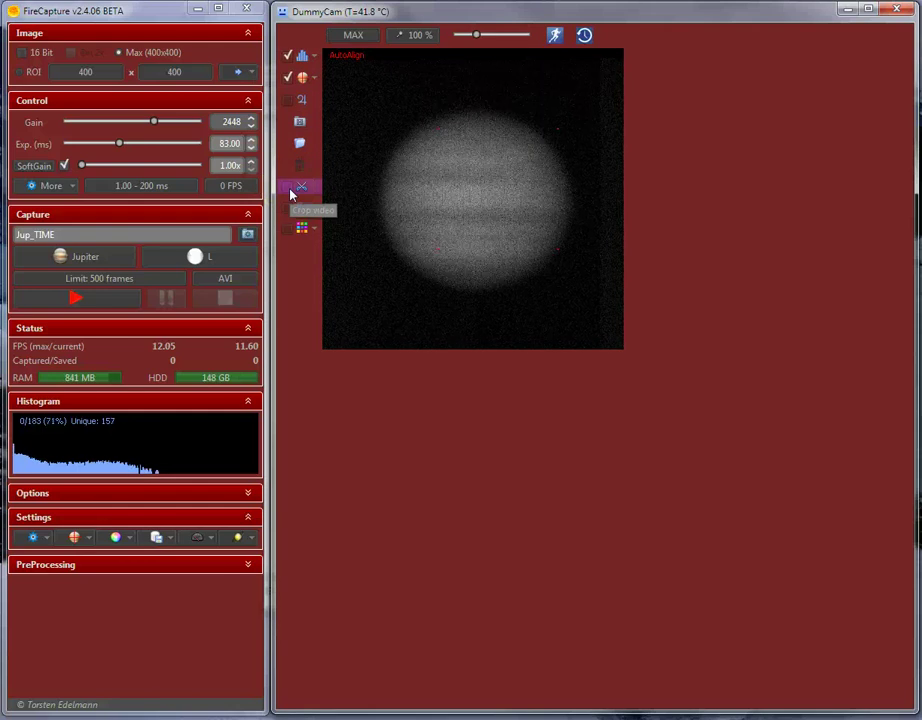
# Step: Place a 304x278 CutOut box around Jupiter, dismiss its help message, and turn AutoAlign off
pyautogui.click(290, 194)
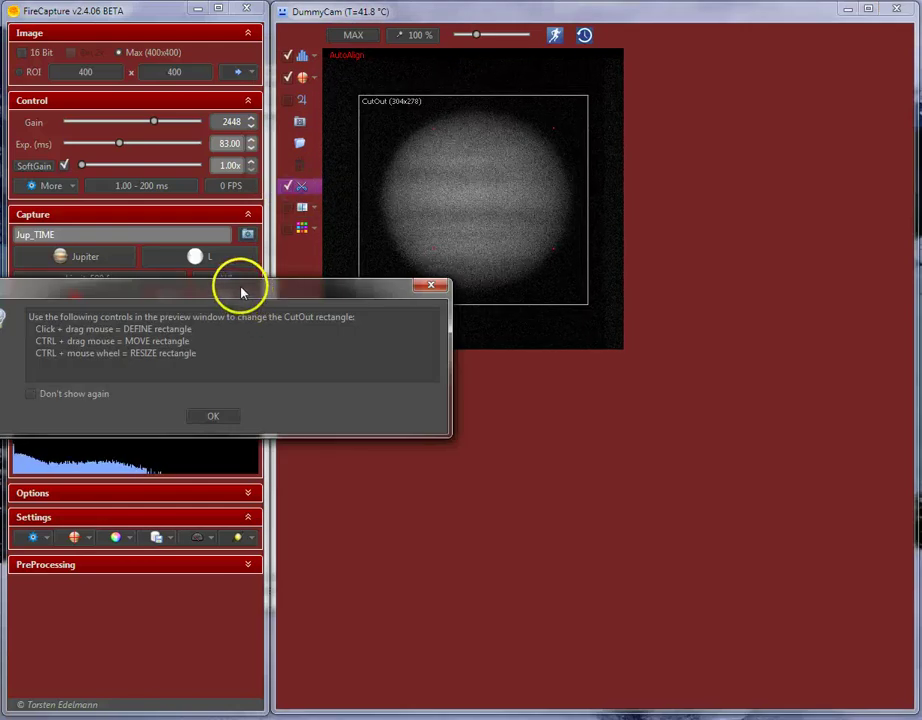
pyautogui.moveTo(241, 294); pyautogui.dragTo(418, 292)
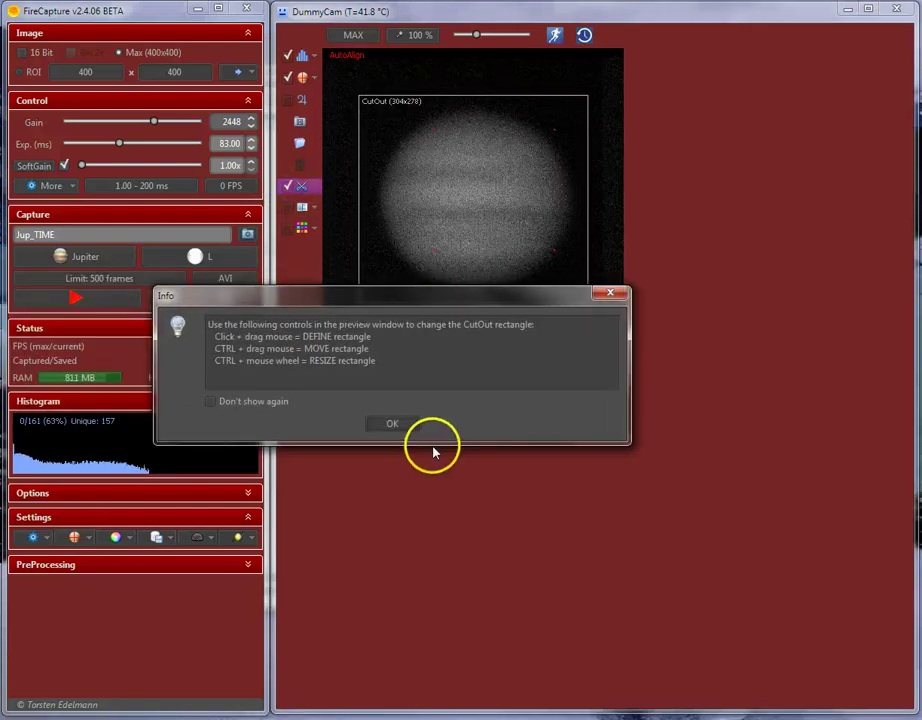
pyautogui.click(402, 427)
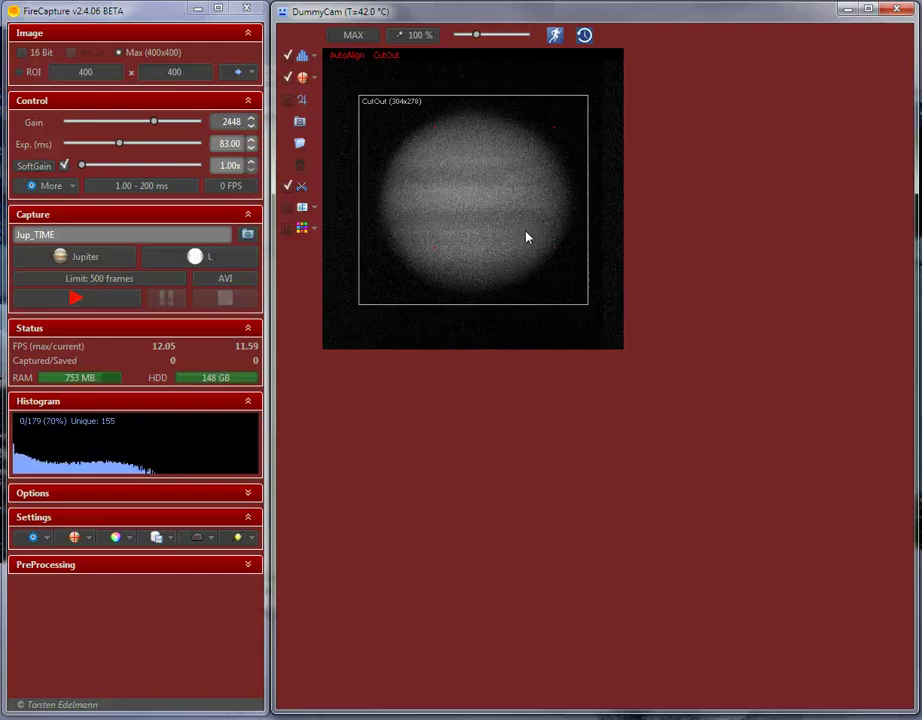
pyautogui.click(563, 184)
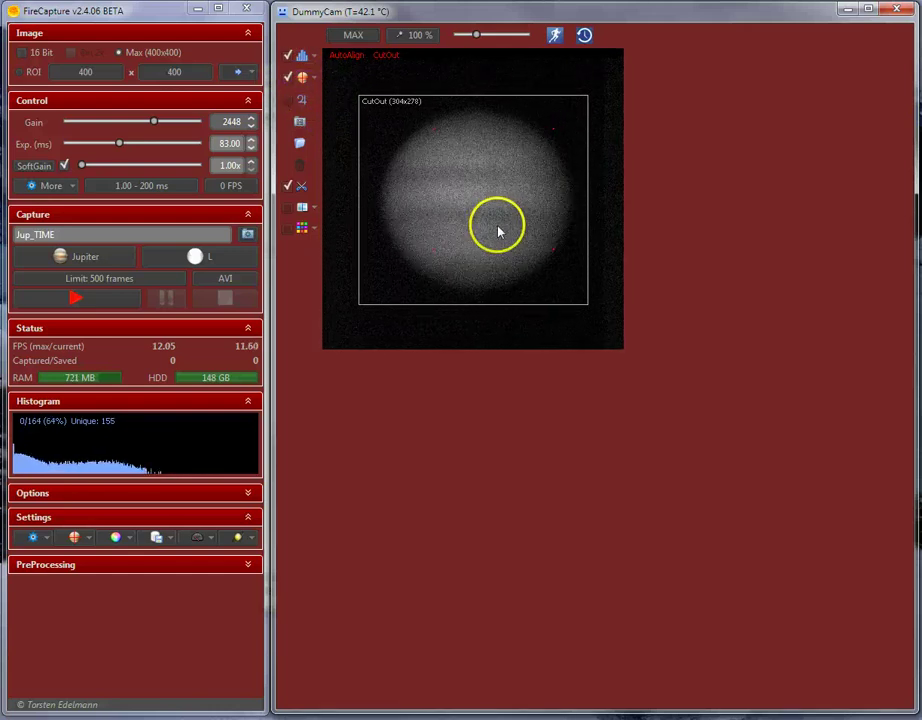
pyautogui.click(286, 80)
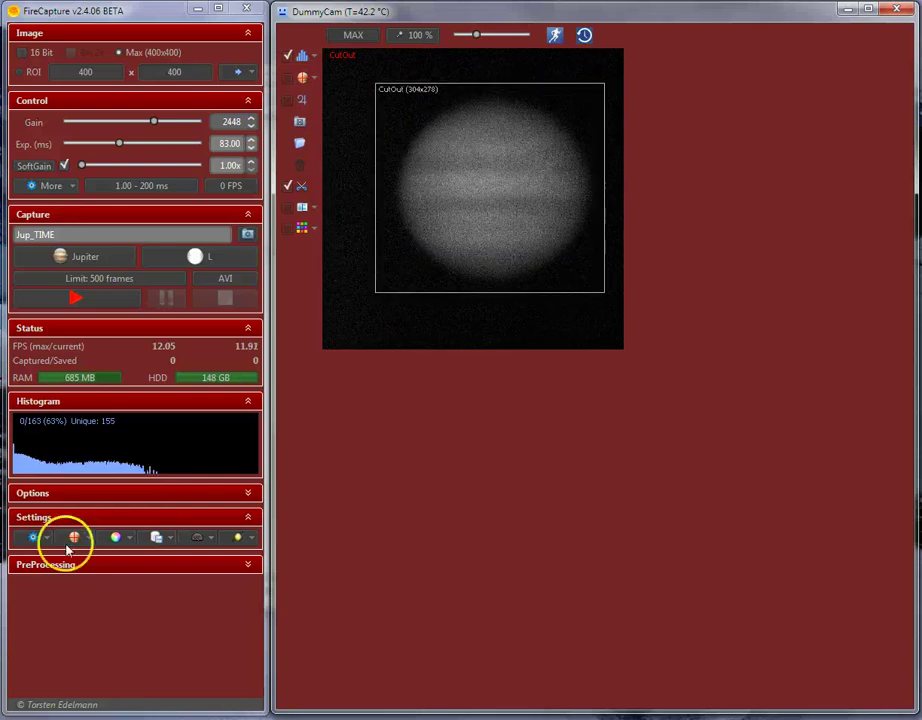
pyautogui.click(33, 537)
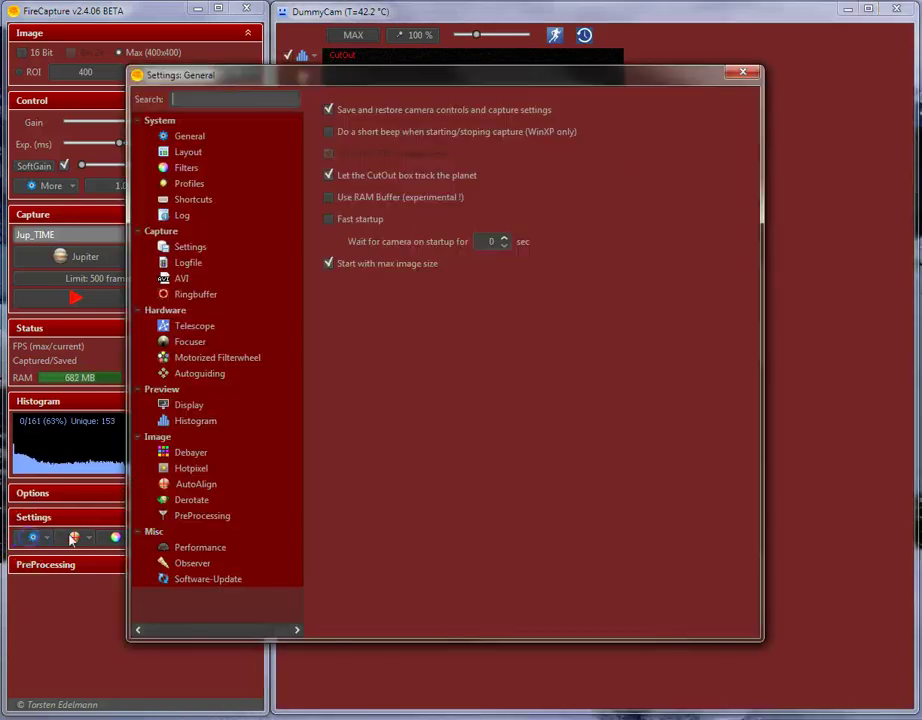
pyautogui.click(179, 140)
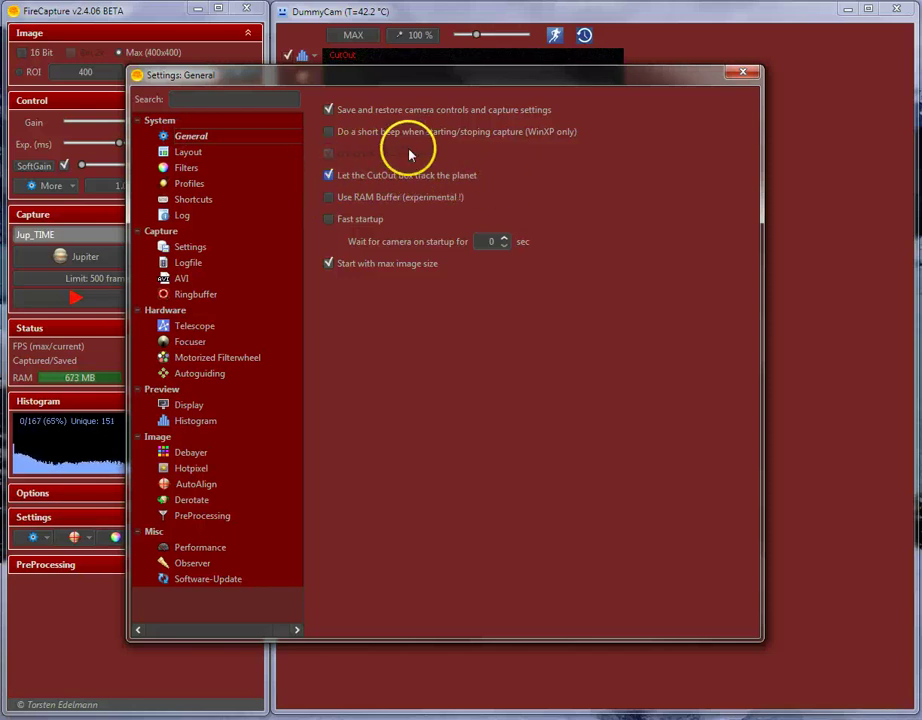
pyautogui.moveTo(505, 85); pyautogui.dragTo(513, 99)
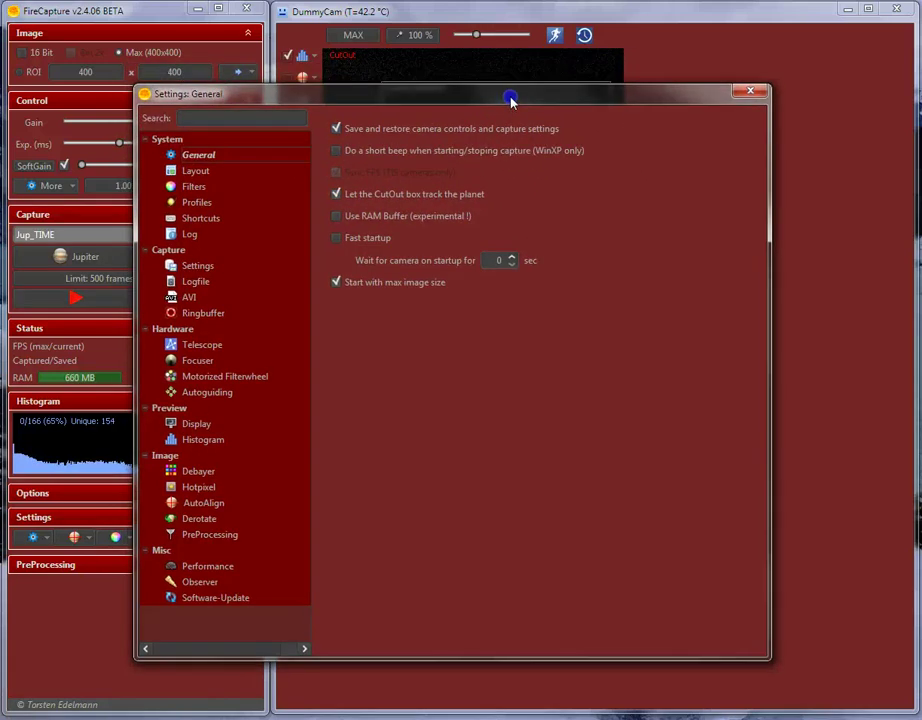
pyautogui.click(749, 87)
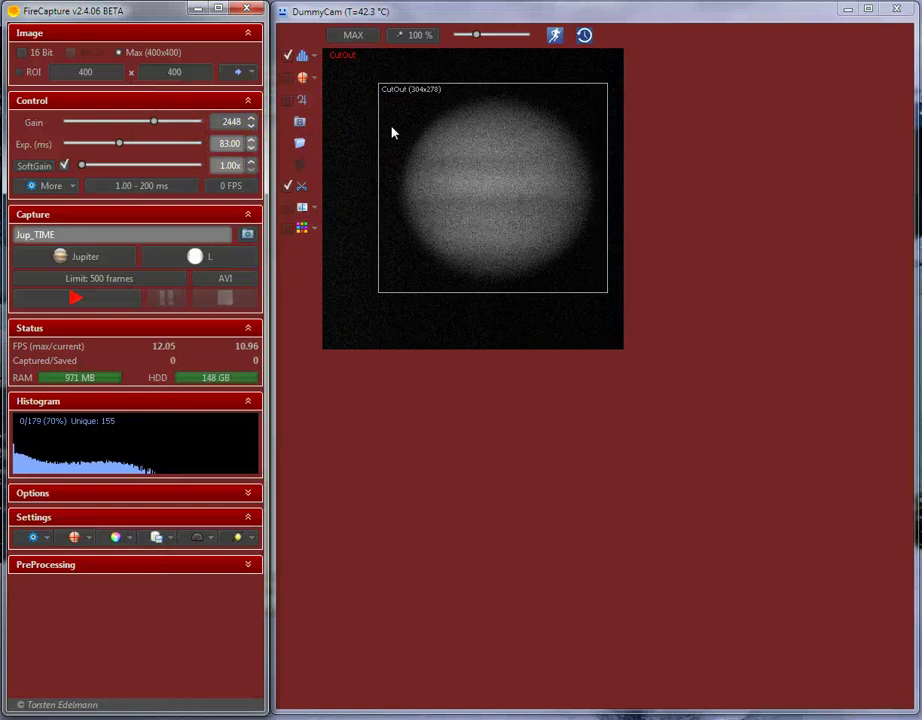
pyautogui.click(328, 155)
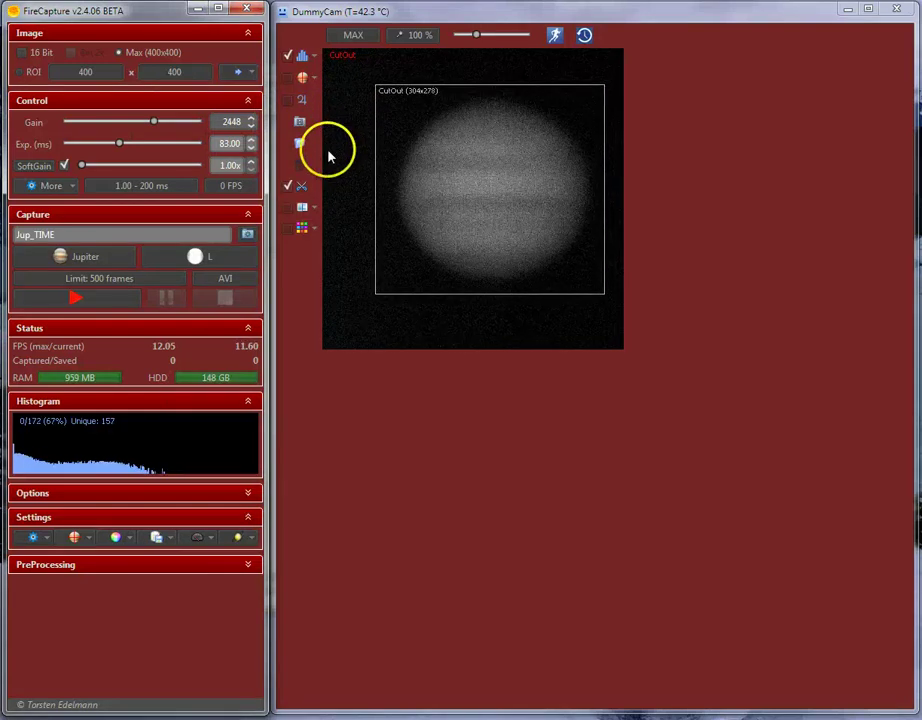
pyautogui.click(301, 77)
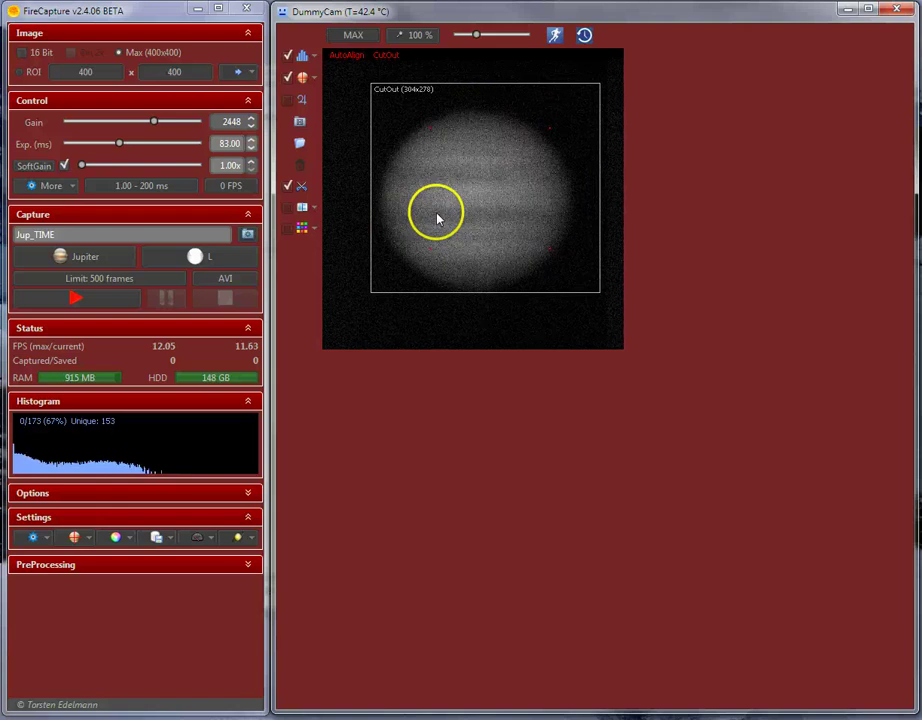
pyautogui.click(291, 186)
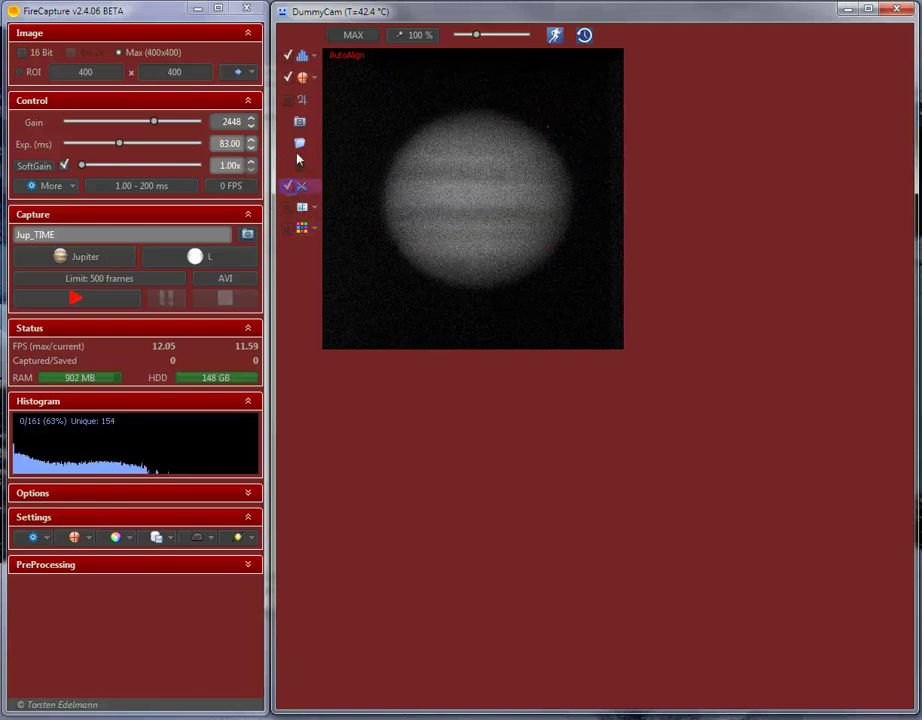
pyautogui.click(289, 78)
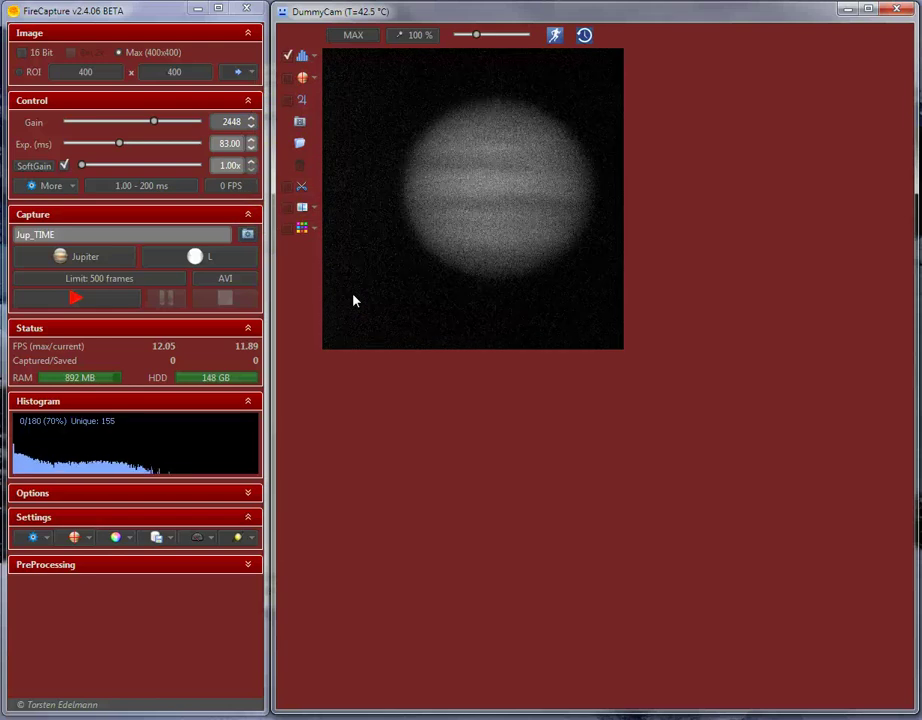
pyautogui.click(428, 384)
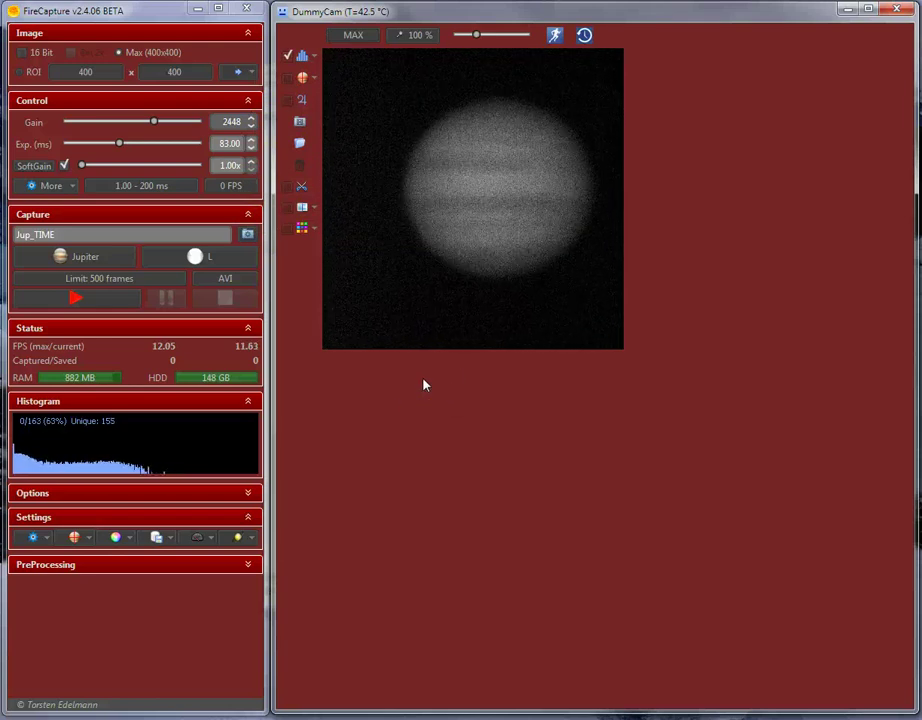
pyautogui.click(156, 274)
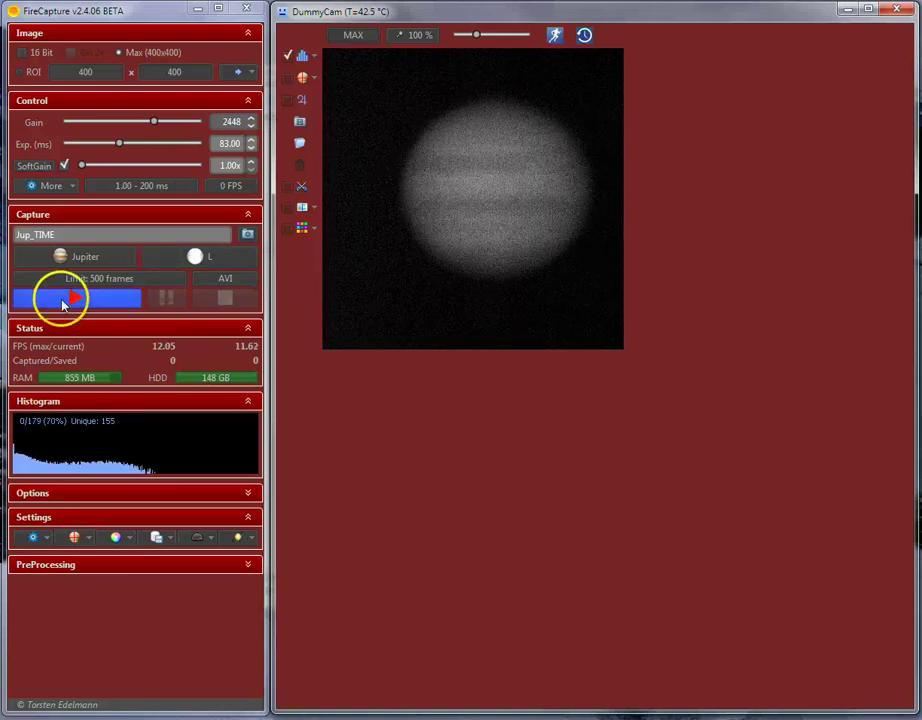
# Step: Record Jupiter to AVI as Jup_071901, stopping after 222 frames
pyautogui.click(62, 300)
pyautogui.click(125, 296)
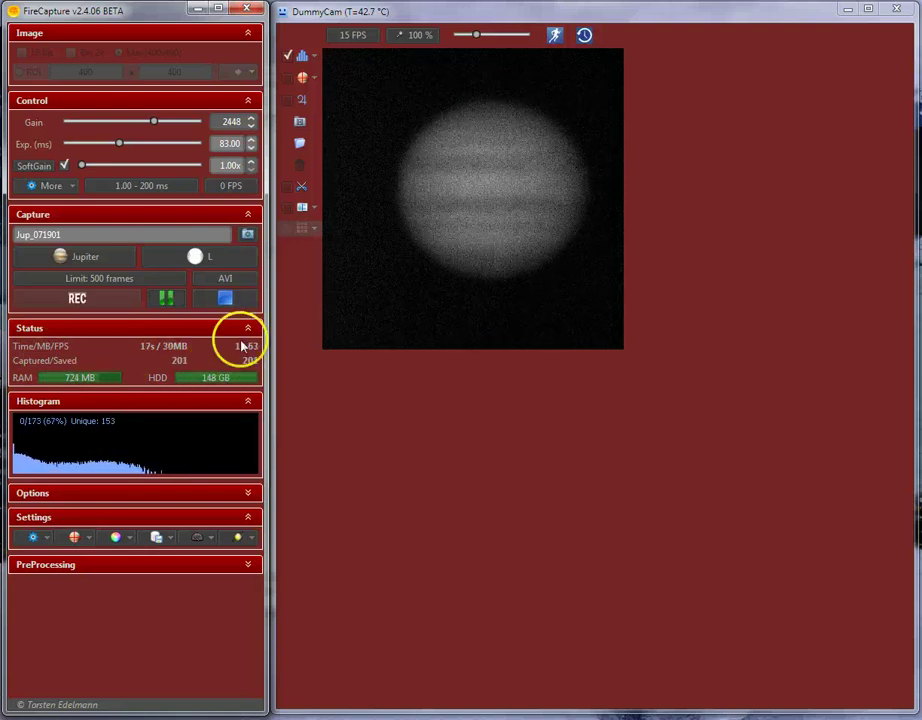
pyautogui.click(222, 298)
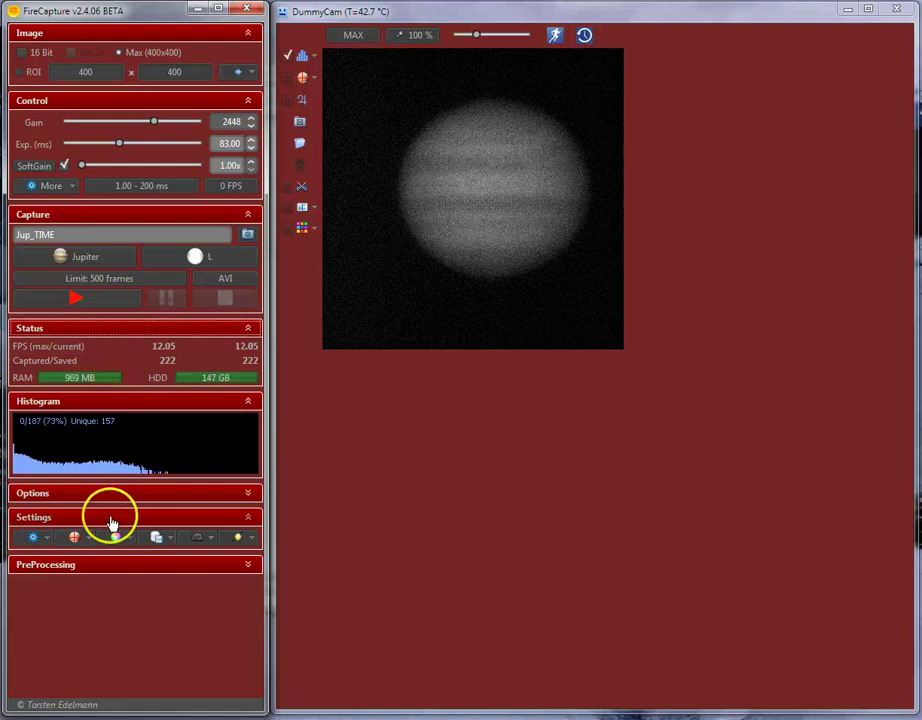
# Step: Enable 'Display capture details in preview window' under Preview > Display in General settings
pyautogui.click(33, 540)
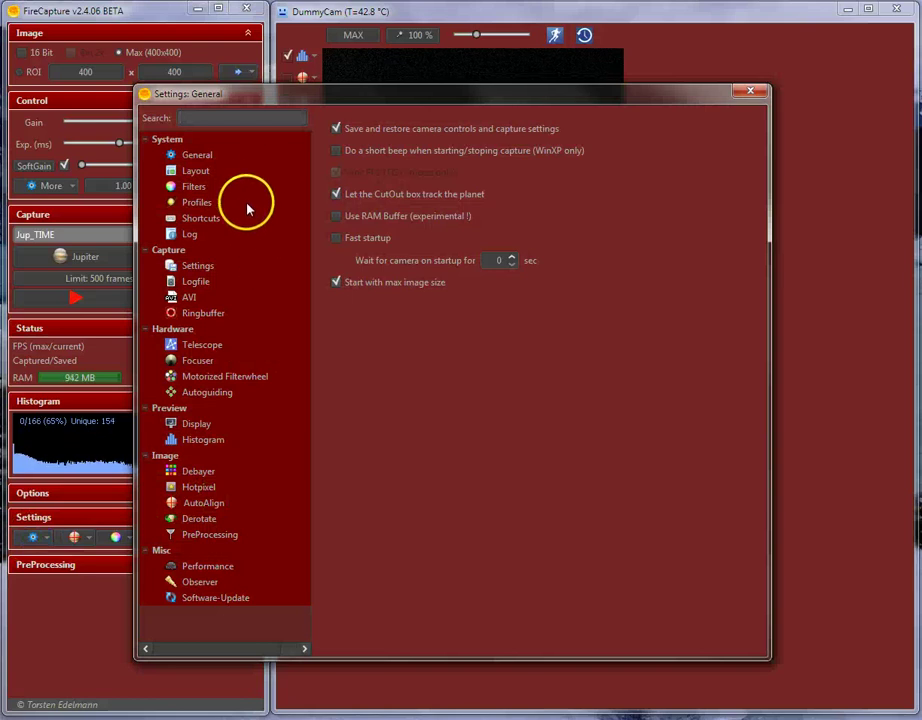
pyautogui.click(198, 427)
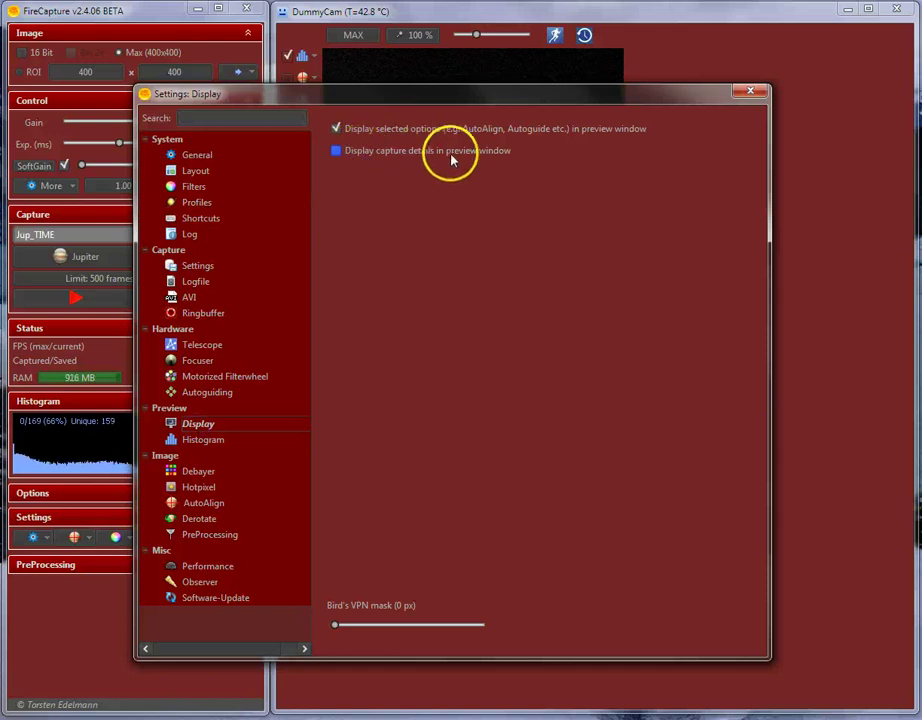
pyautogui.click(338, 151)
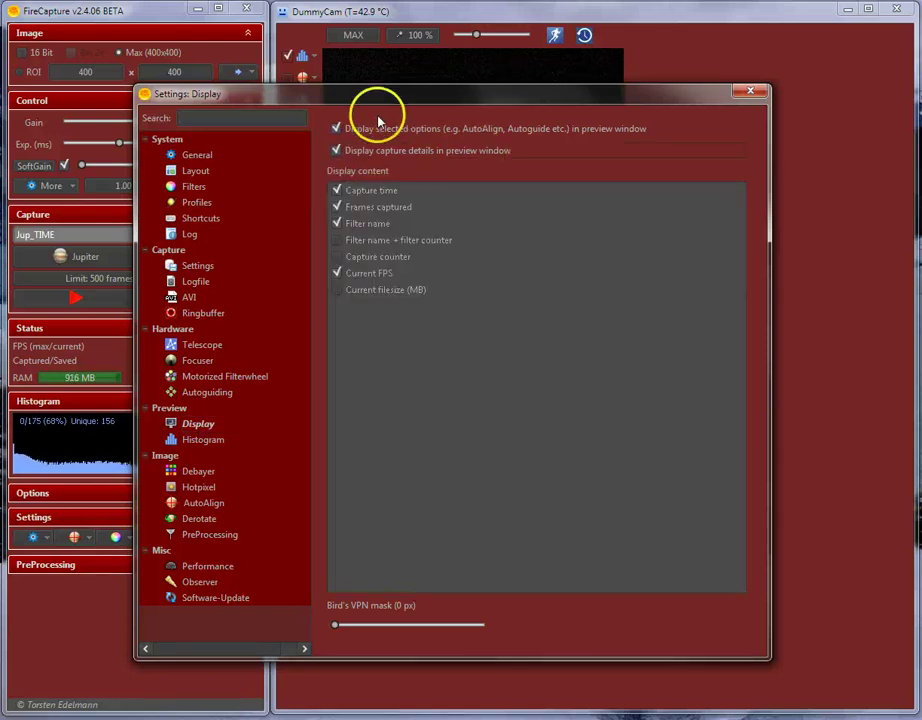
pyautogui.moveTo(377, 97); pyautogui.dragTo(478, 147)
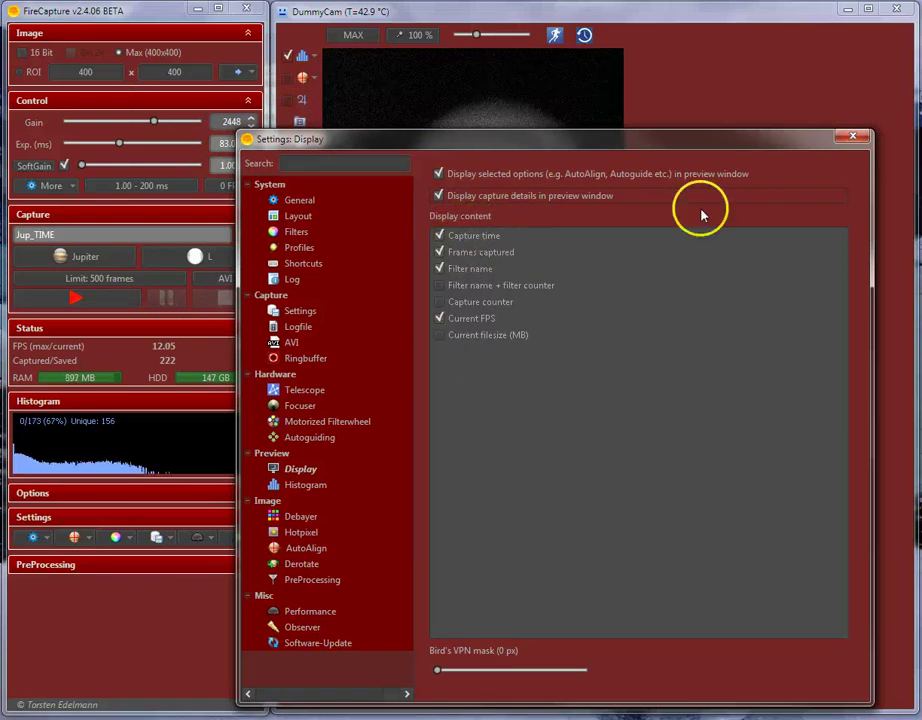
pyautogui.click(851, 137)
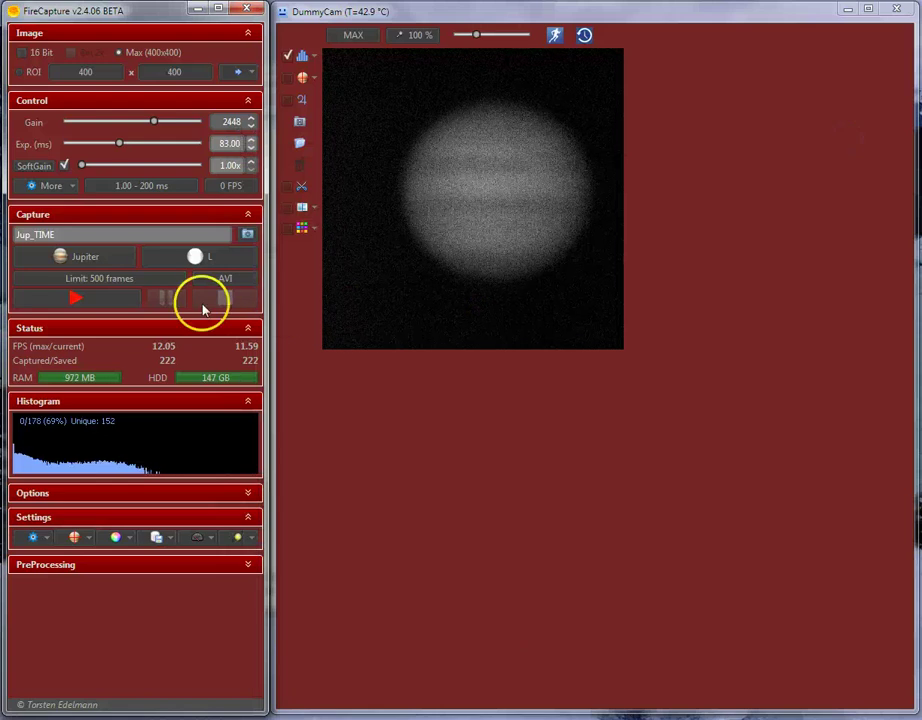
# Step: Record the second Jupiter capture, Jup_071949, with overlay counters, stopping at 250 saved frames
pyautogui.click(97, 298)
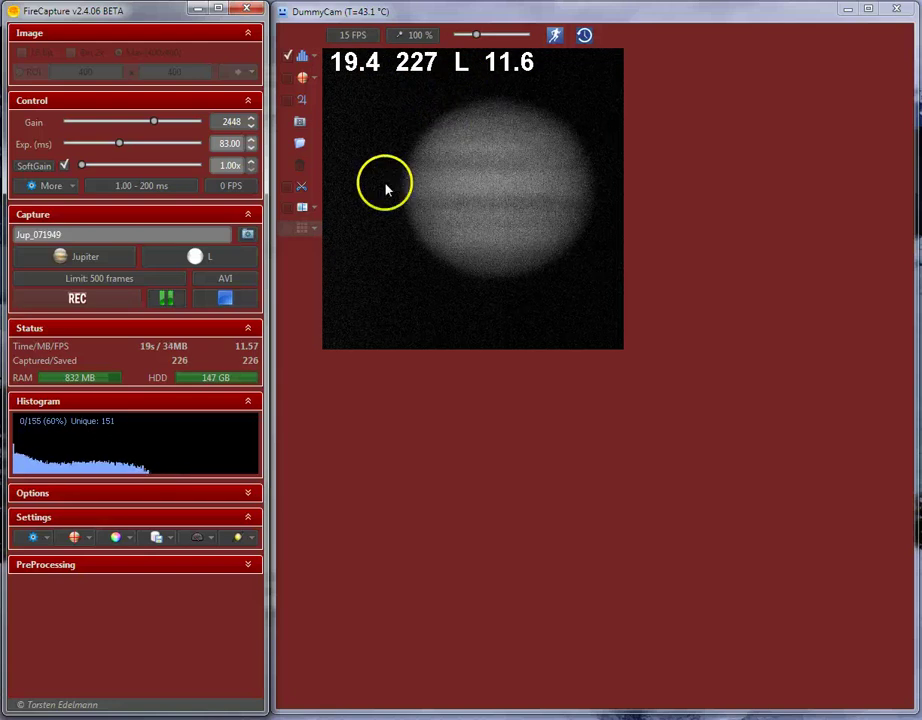
pyautogui.click(222, 298)
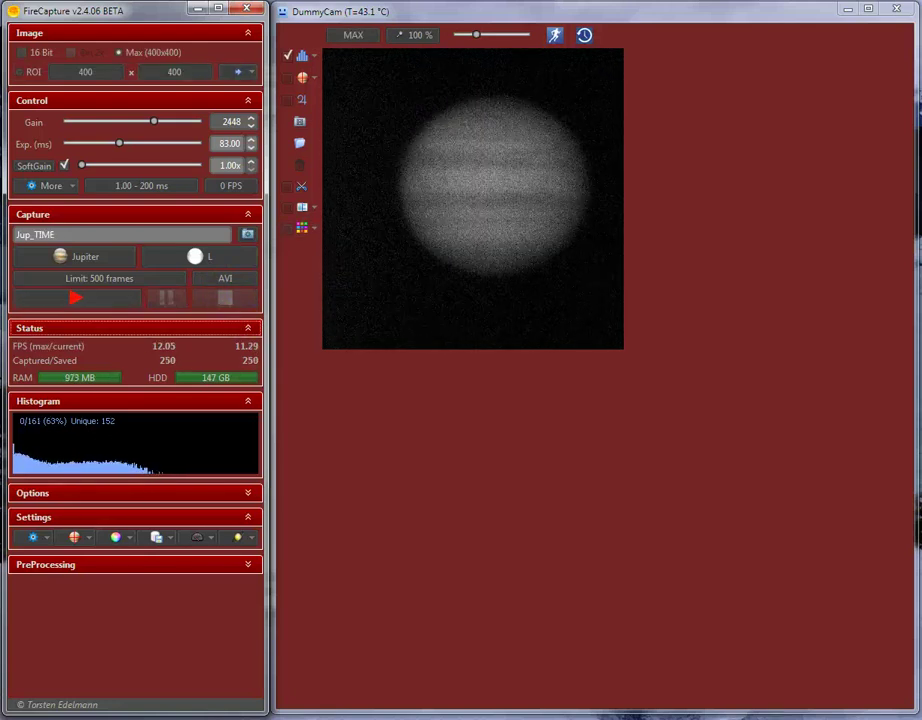
pyautogui.click(45, 298)
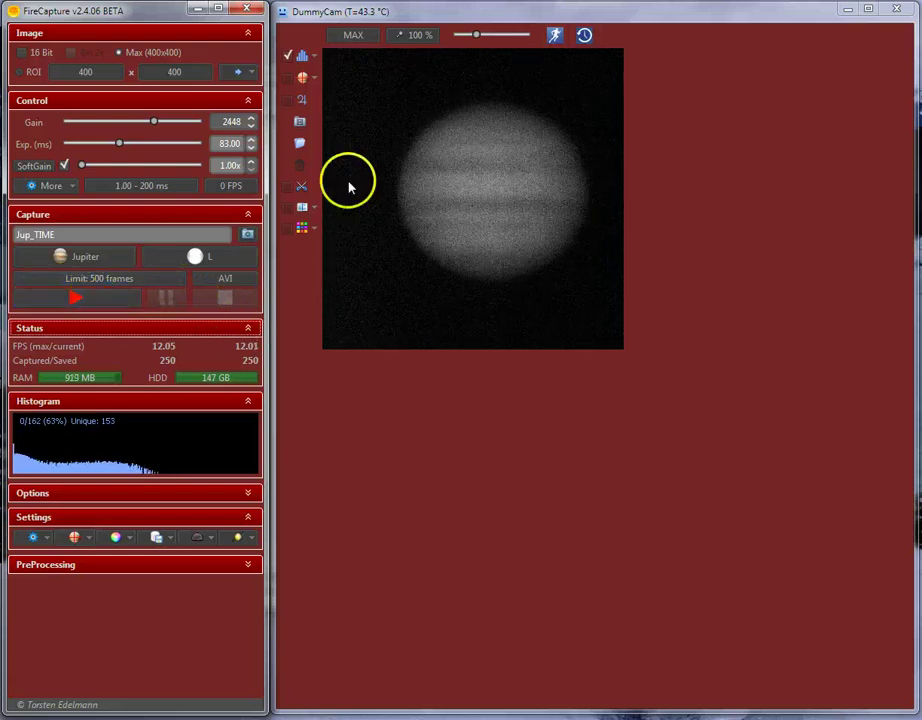
# Step: Open the Jup\121214 capture folder and nudge the Explorer window into place
pyautogui.click(300, 145)
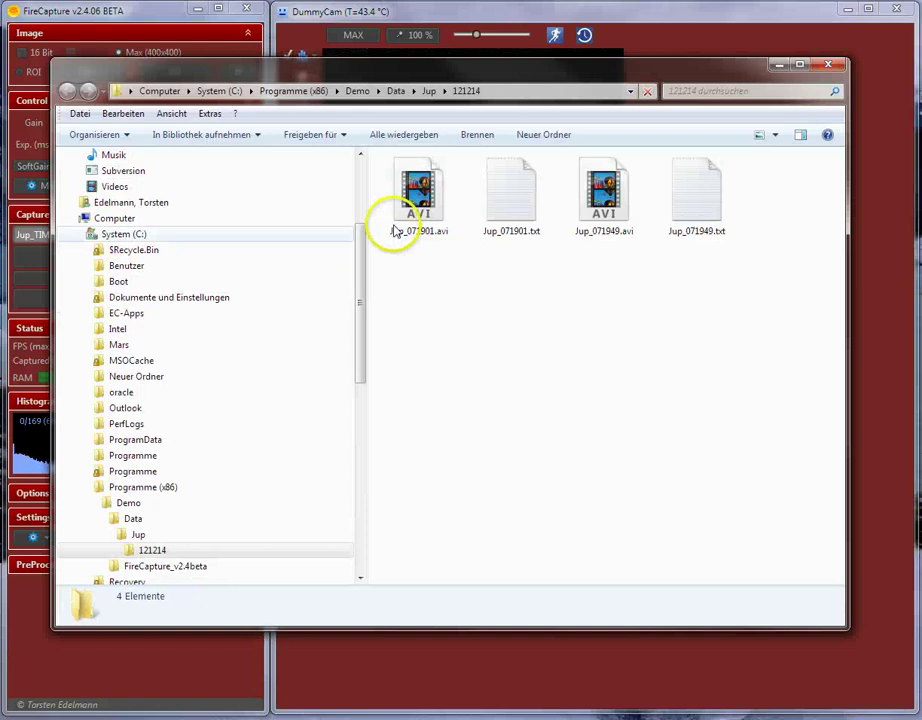
pyautogui.moveTo(463, 113)
pyautogui.mouseDown()
pyautogui.moveTo(452, 77)
pyautogui.moveTo(465, 107)
pyautogui.mouseUp()
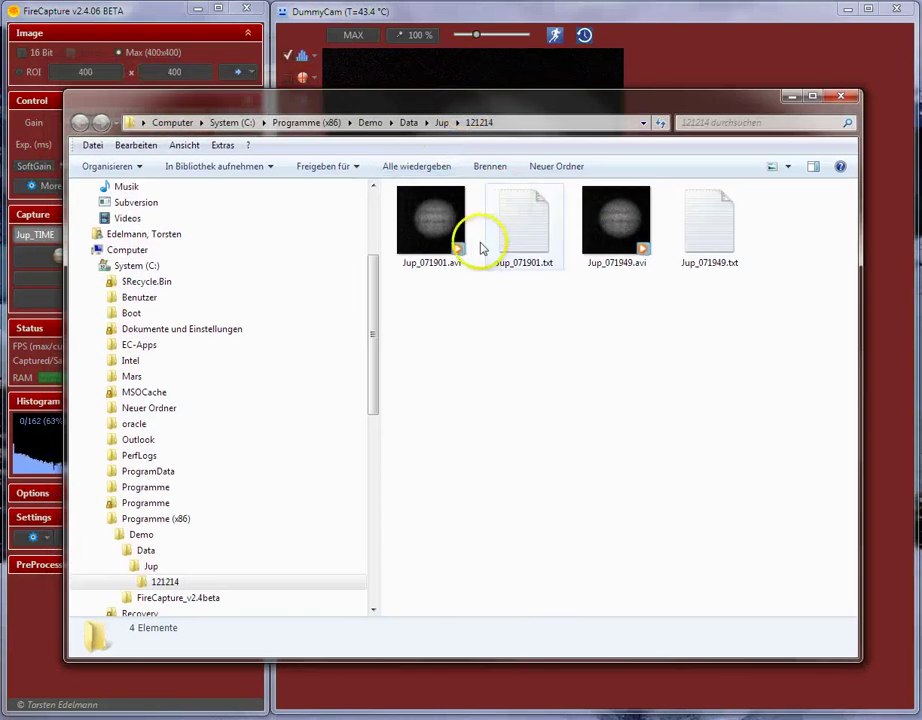
pyautogui.moveTo(440, 105); pyautogui.dragTo(403, 99)
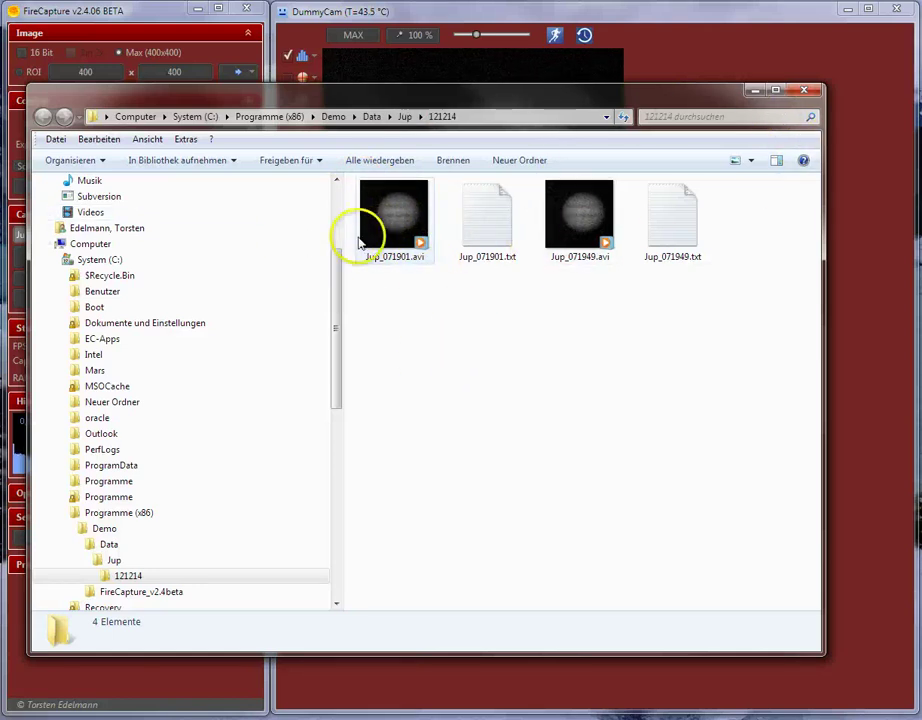
# Step: Read the Jup_071901.txt capture log in Notepad, then close it
pyautogui.click(491, 236)
pyautogui.doubleClick(491, 236)
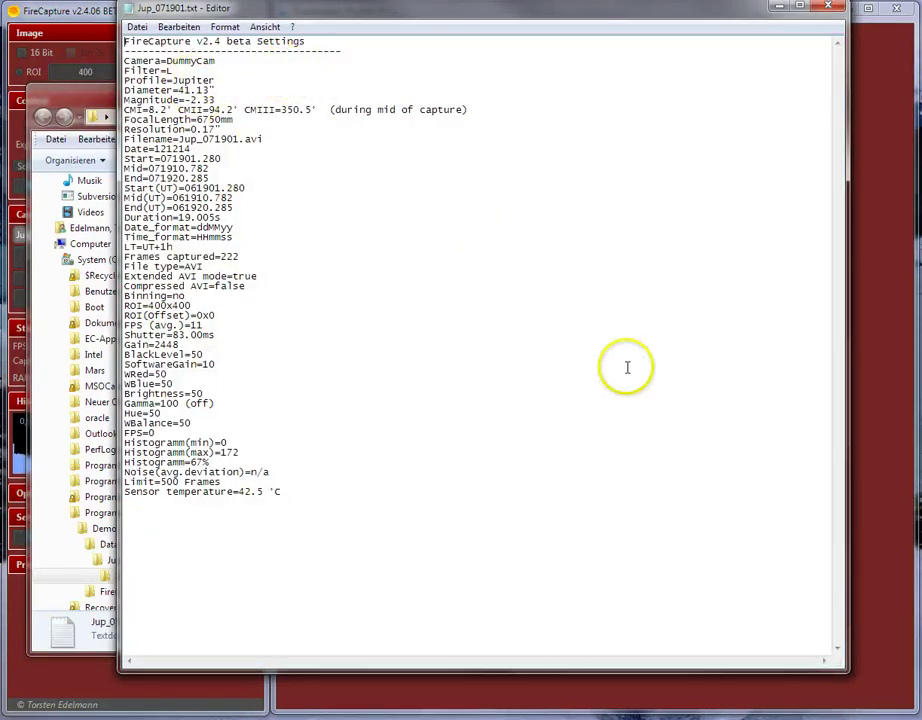
pyautogui.click(828, 7)
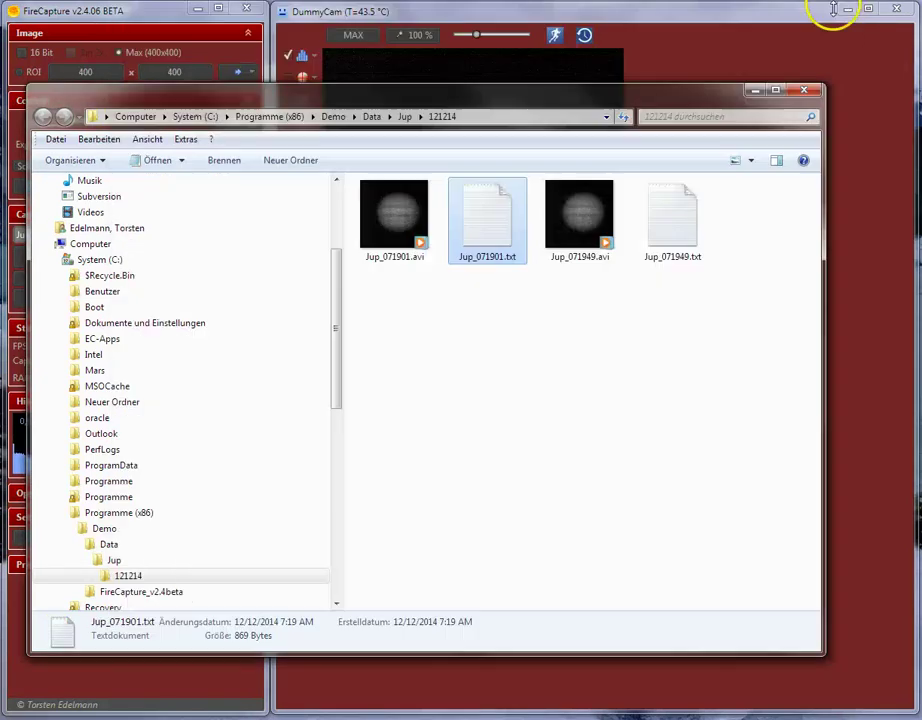
# Step: Close Explorer and scroll through the Capture > Logfile content options in Settings, changing nothing
pyautogui.click(797, 93)
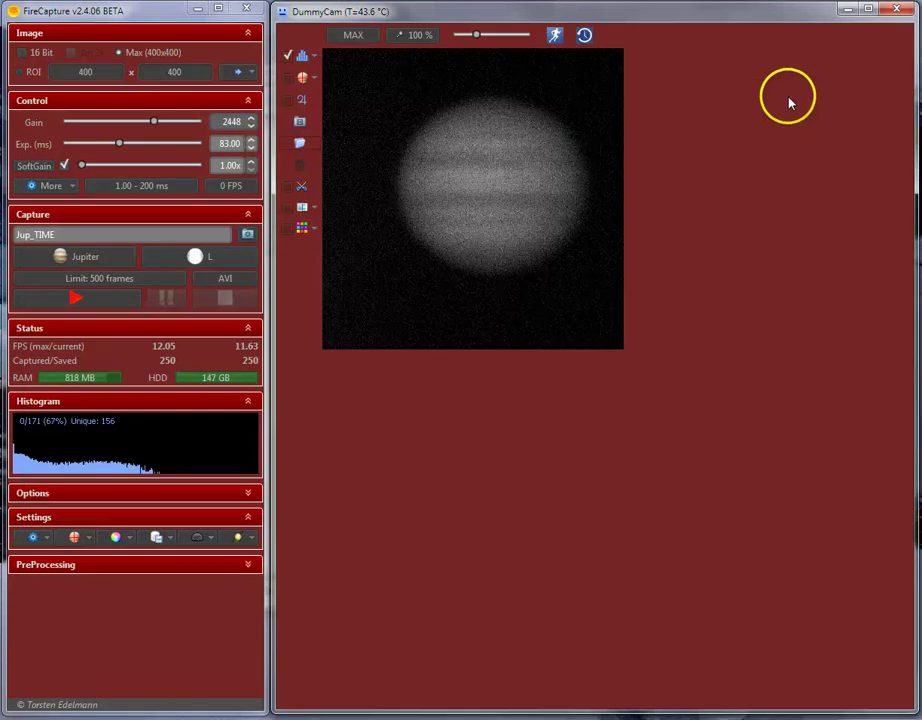
pyautogui.click(21, 540)
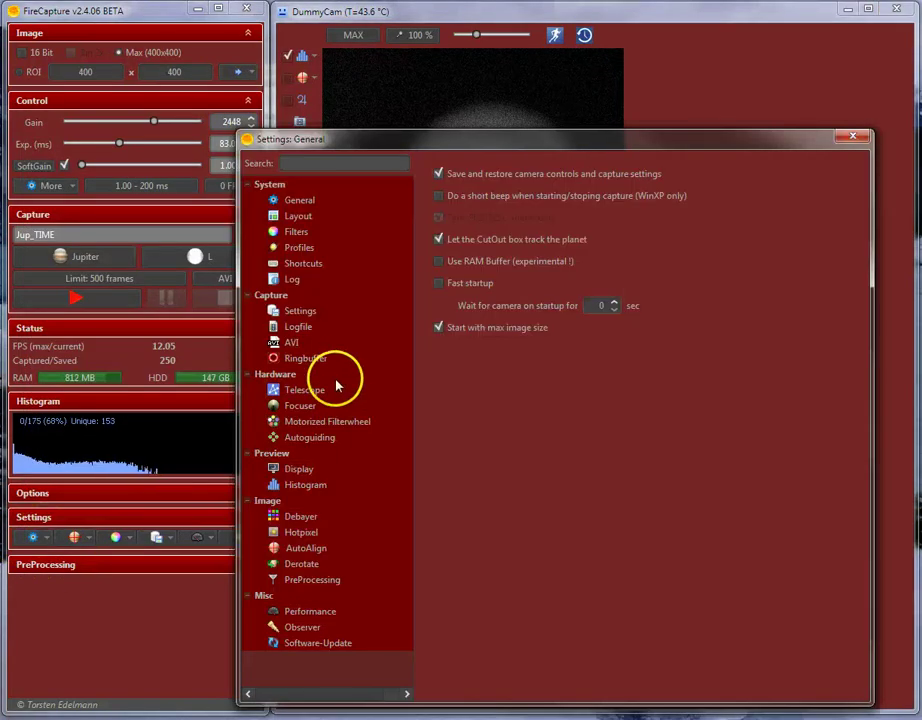
pyautogui.click(294, 328)
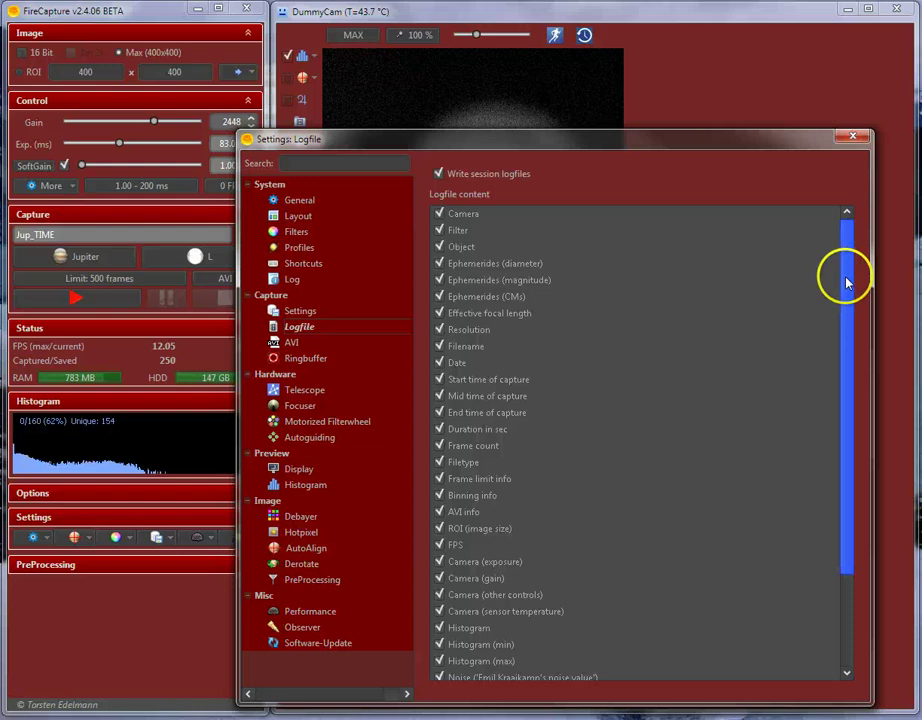
pyautogui.moveTo(845, 282); pyautogui.dragTo(820, 398)
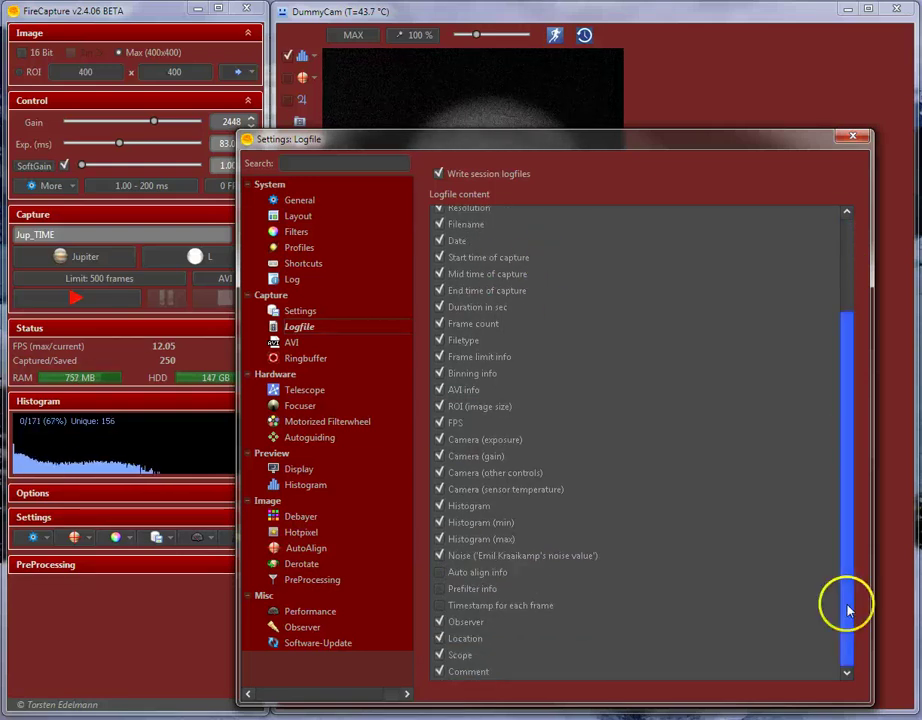
pyautogui.moveTo(842, 604); pyautogui.dragTo(840, 487)
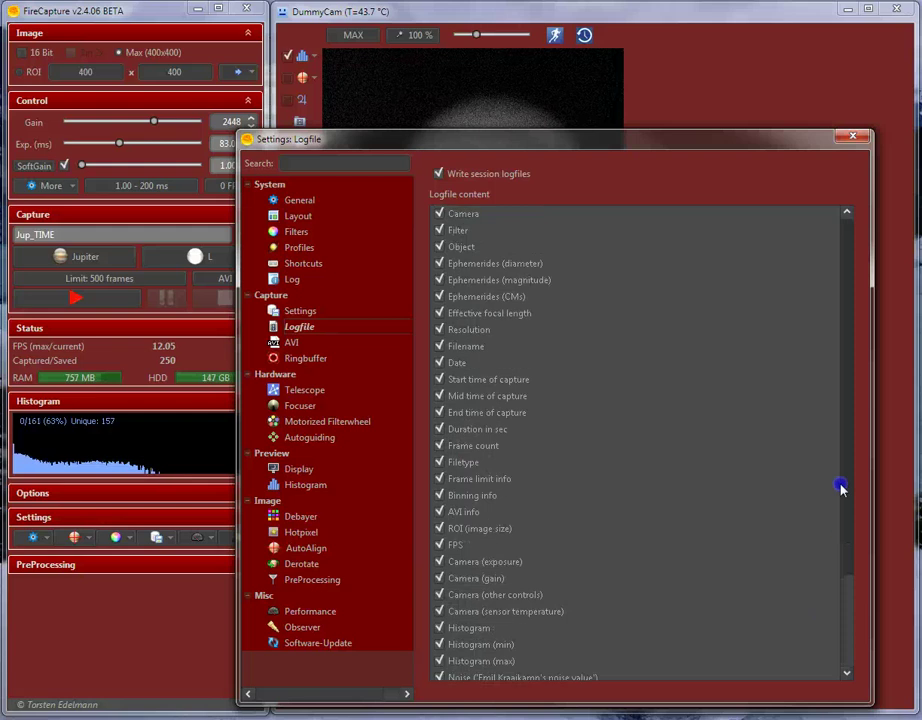
pyautogui.click(853, 136)
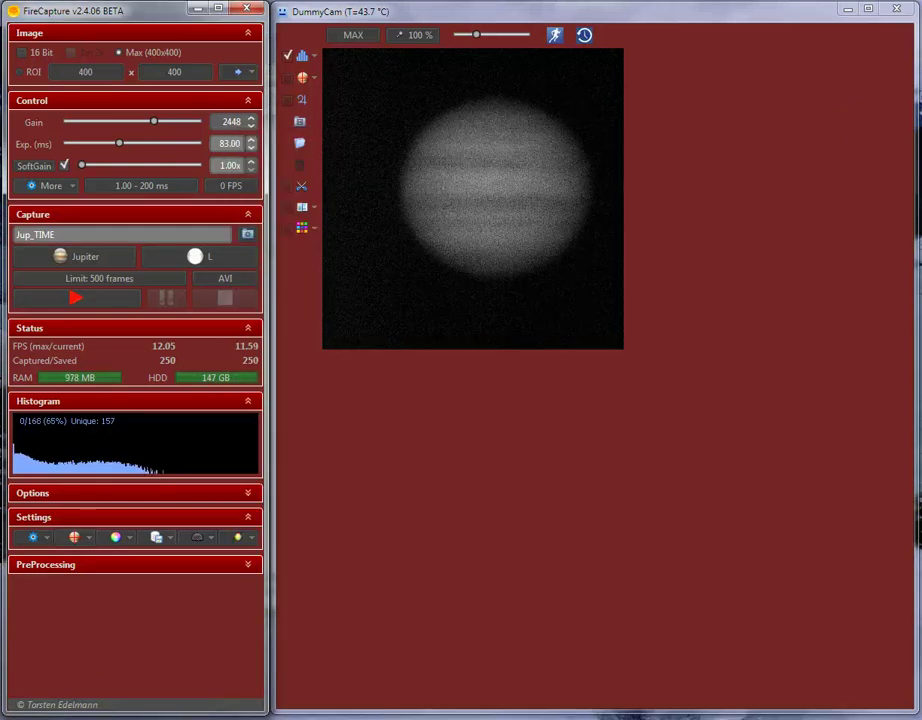
pyautogui.click(458, 494)
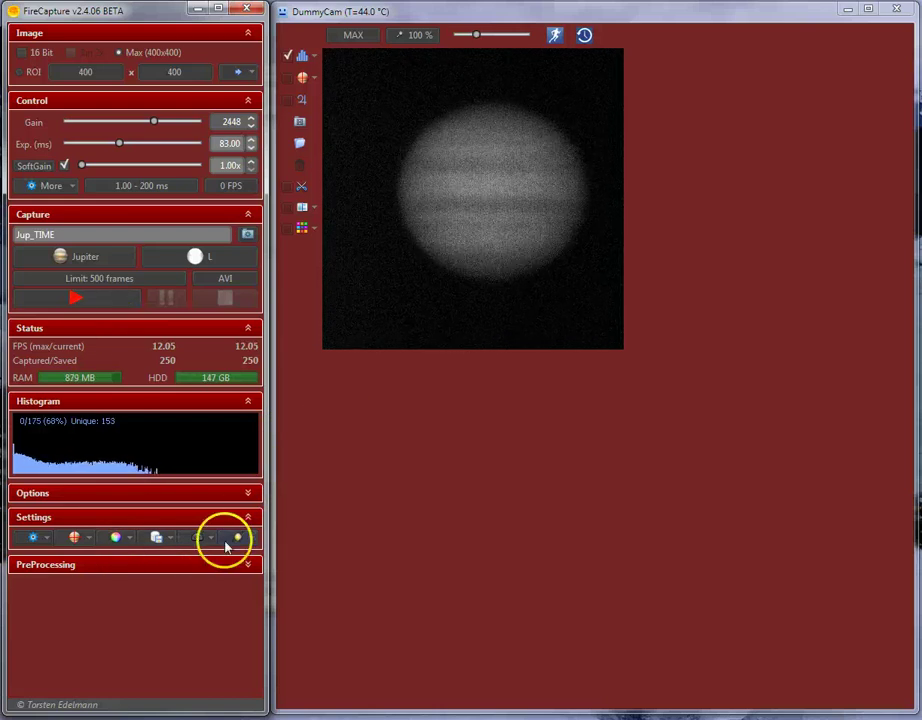
# Step: Open the filter settings, toggle the RGB sequence off and back on, and check the first filter choices
pyautogui.click(113, 541)
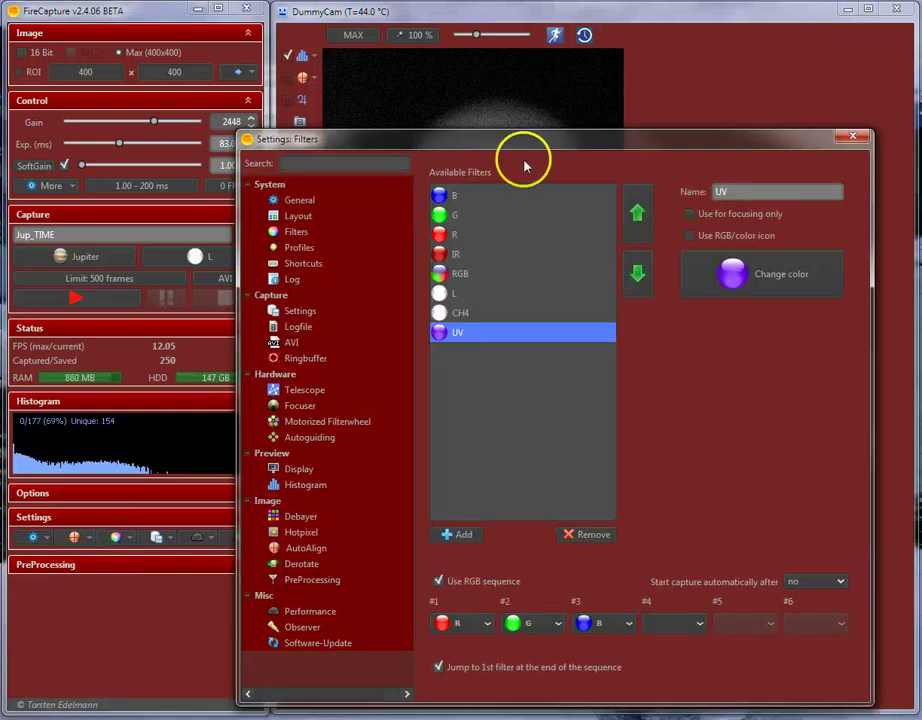
pyautogui.moveTo(510, 144); pyautogui.dragTo(488, 83)
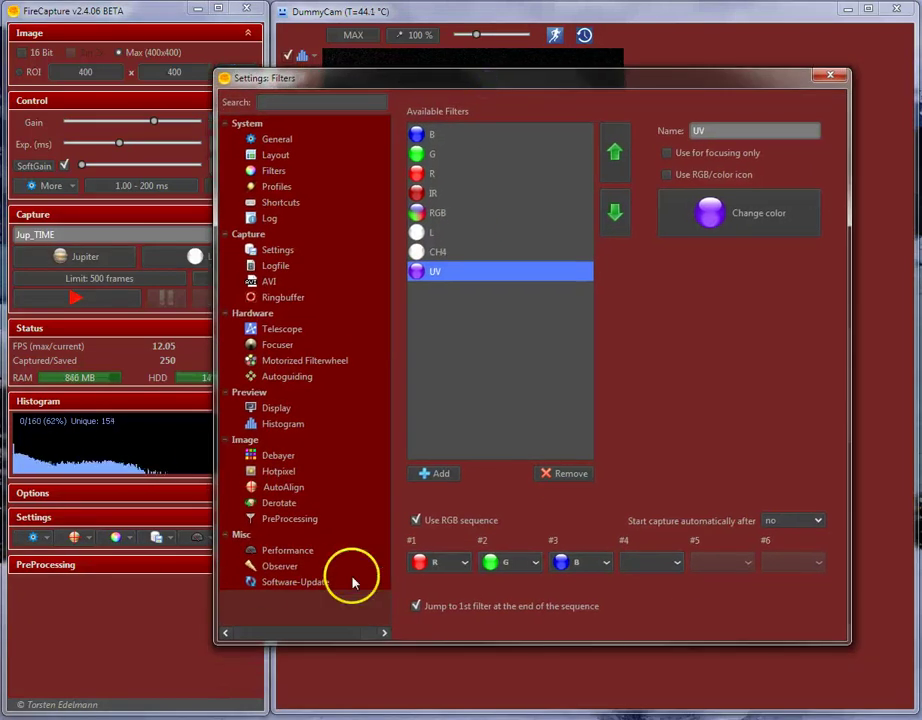
pyautogui.click(416, 521)
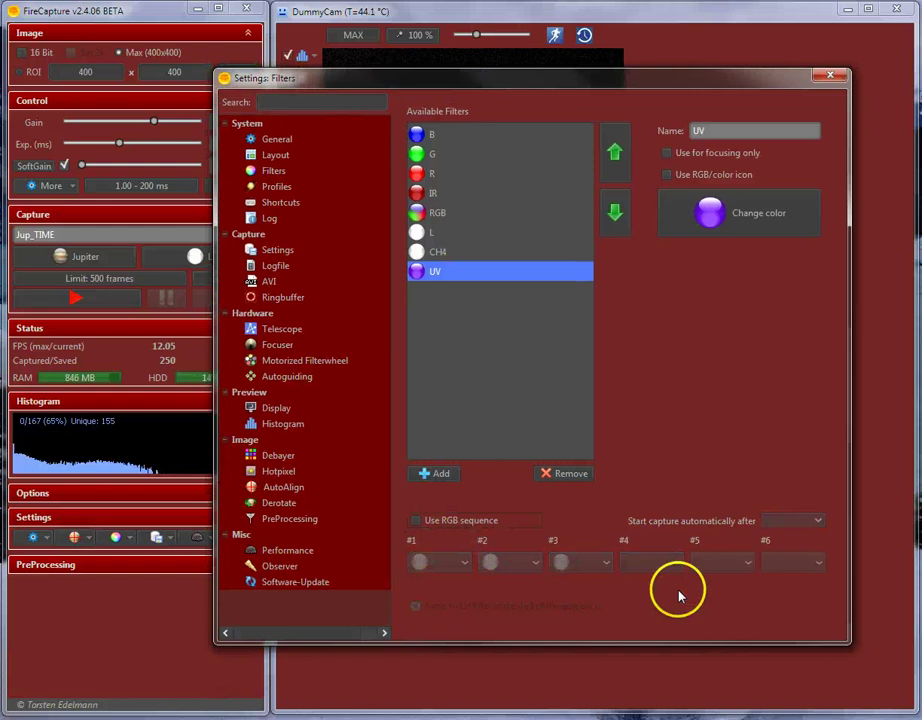
pyautogui.click(432, 524)
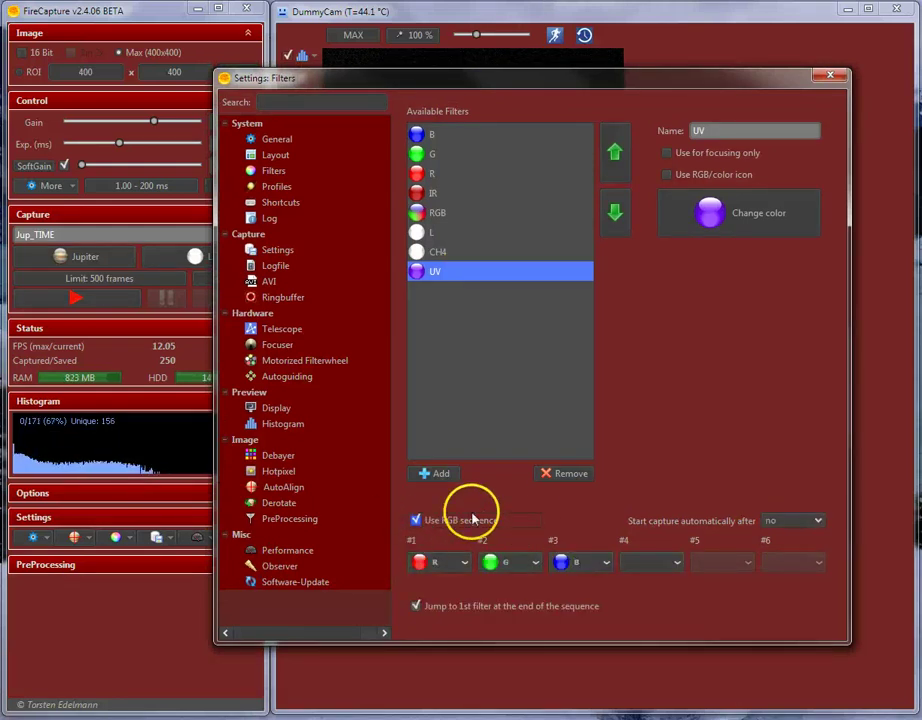
pyautogui.click(436, 565)
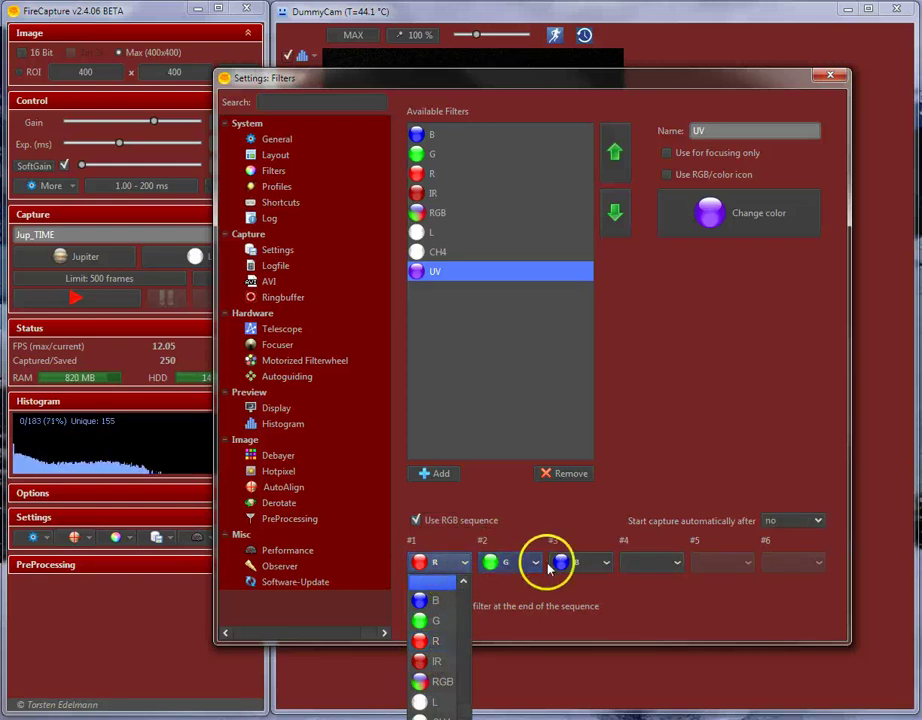
pyautogui.click(630, 600)
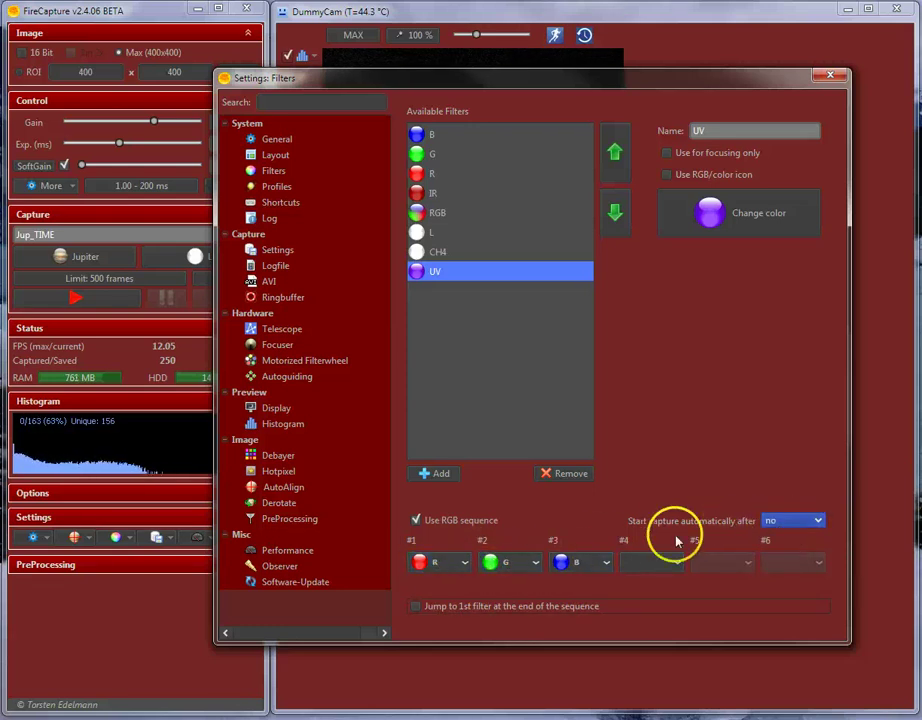
# Step: Leave 'Start capture automatically after' at 'no' and close the Settings: Filters dialog
pyautogui.click(774, 522)
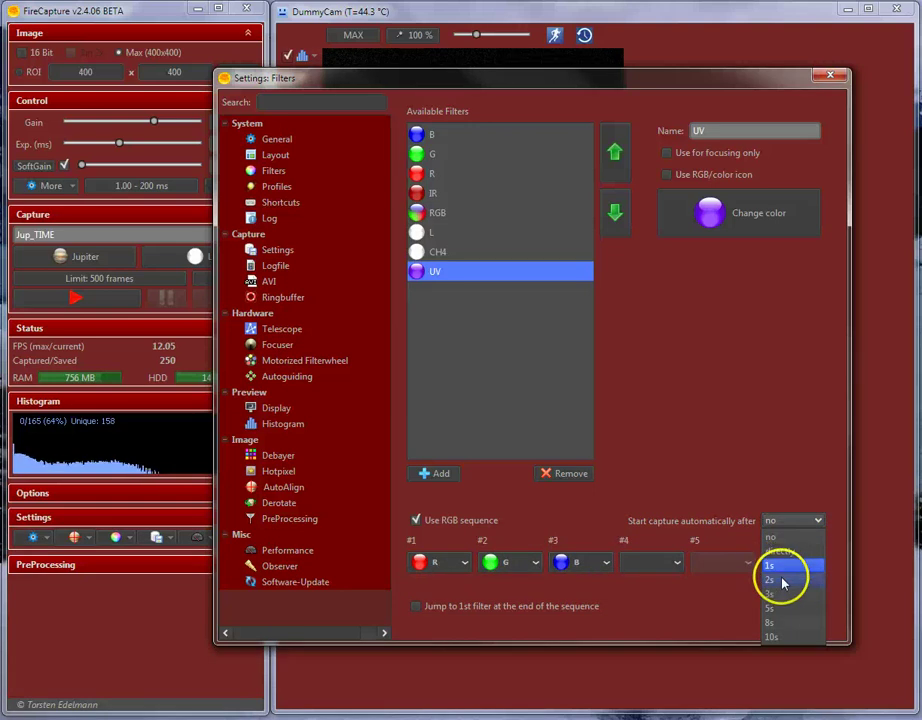
pyautogui.click(771, 486)
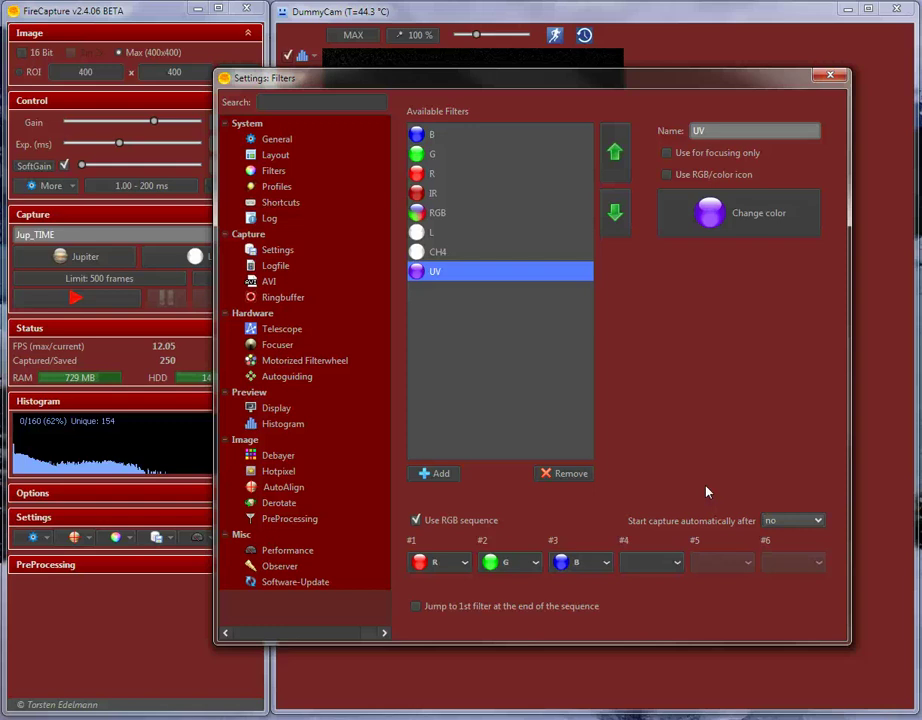
pyautogui.click(784, 521)
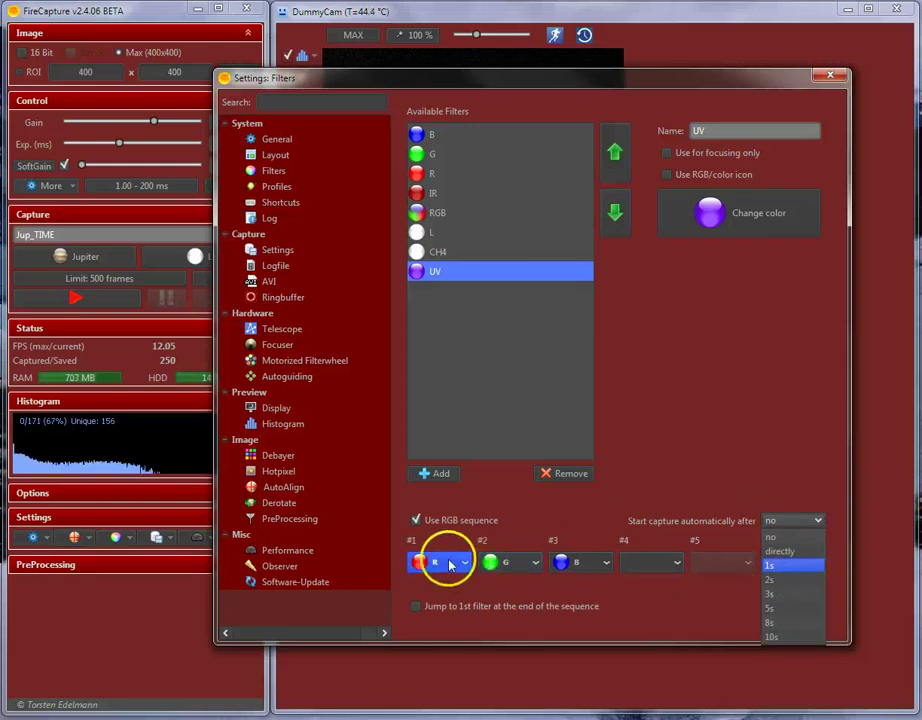
pyautogui.click(748, 476)
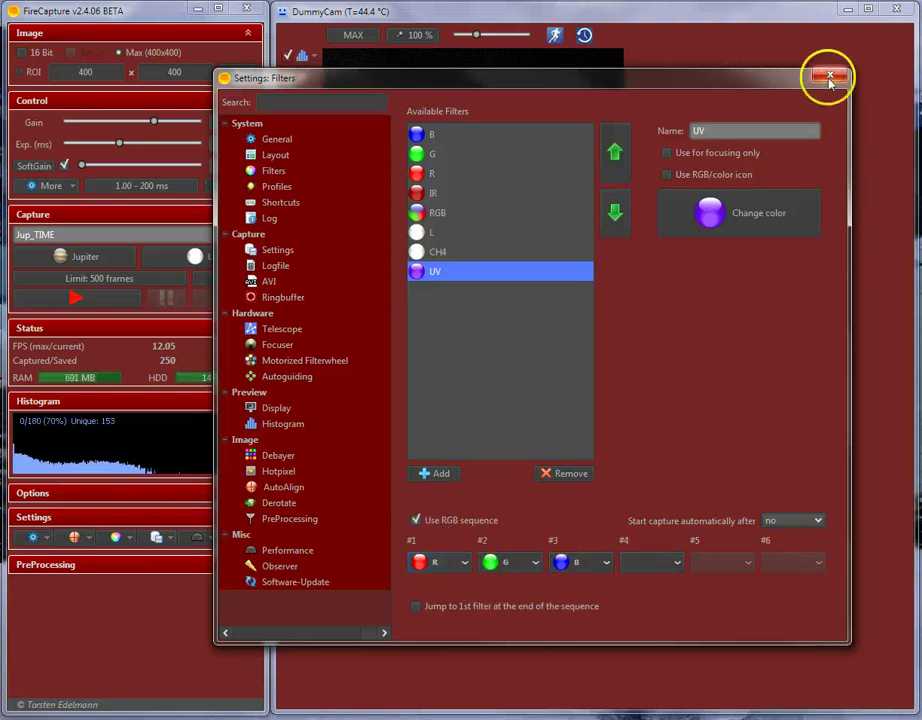
pyautogui.click(829, 76)
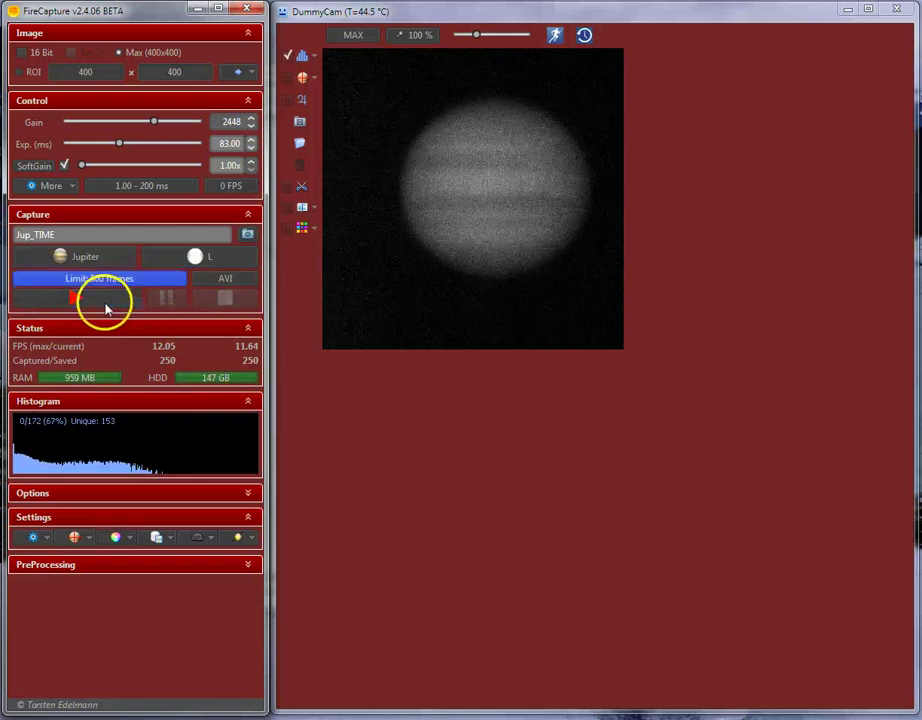
# Step: Pick the R filter, then enter a 5 Seconds capture limit with 'Set for all RGB filters' ticked
pyautogui.click(208, 258)
pyautogui.click(391, 297)
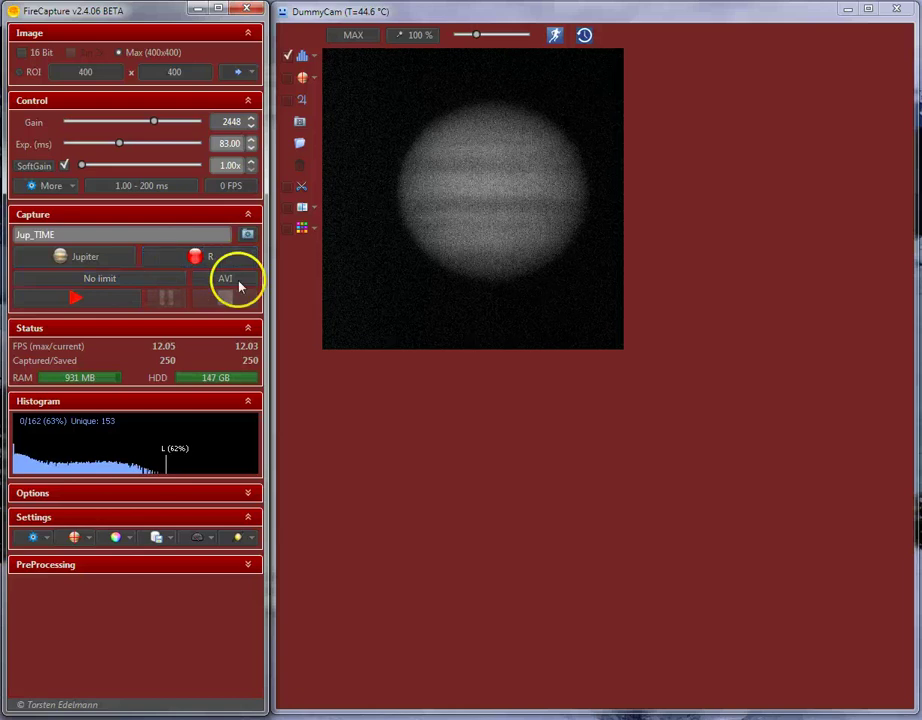
pyautogui.click(113, 281)
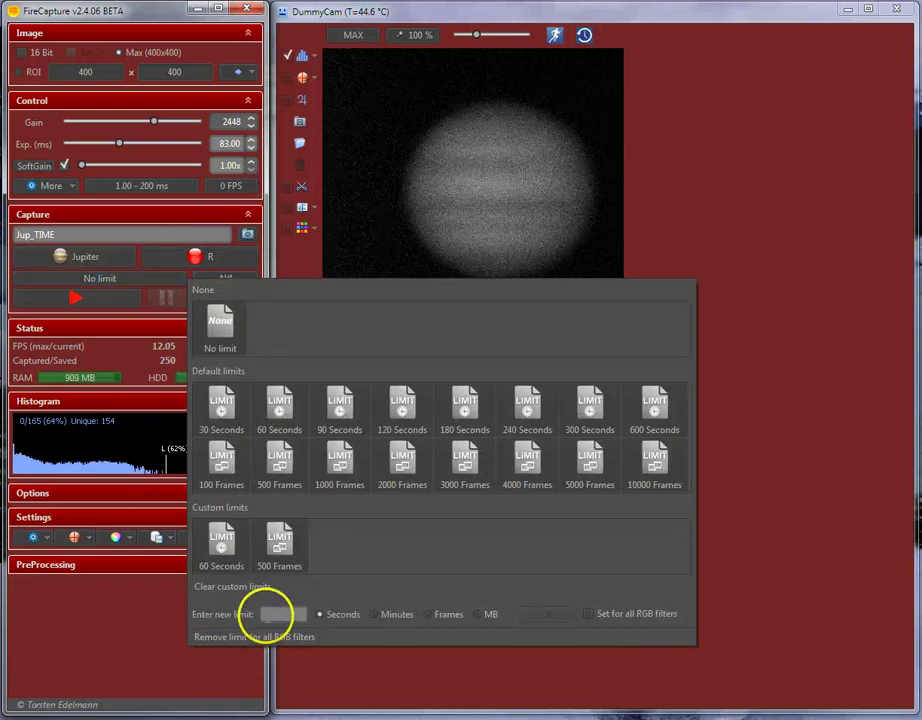
pyautogui.write('5')
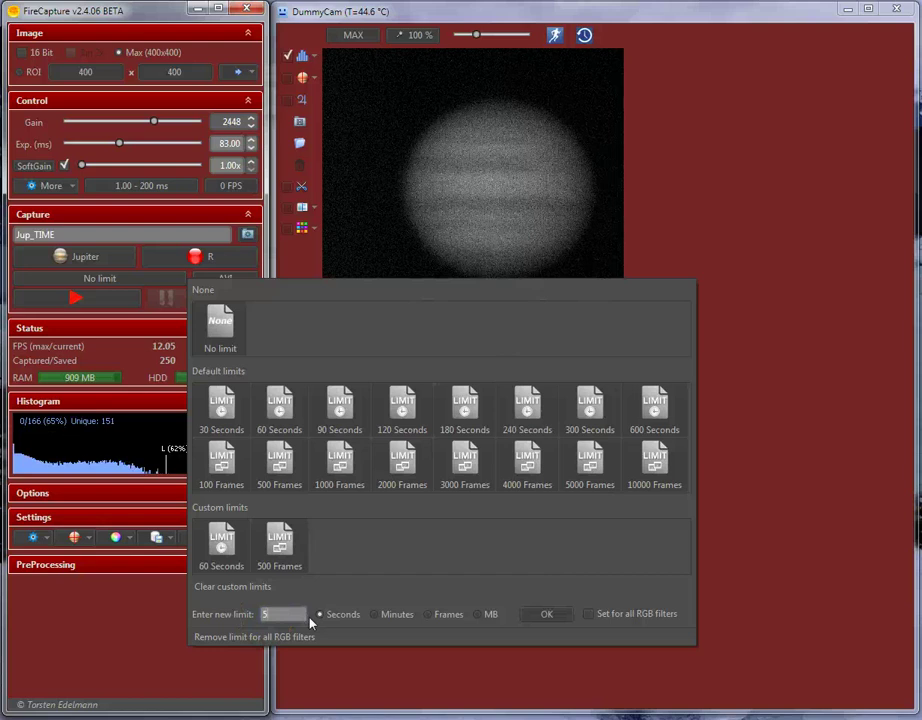
pyautogui.click(589, 614)
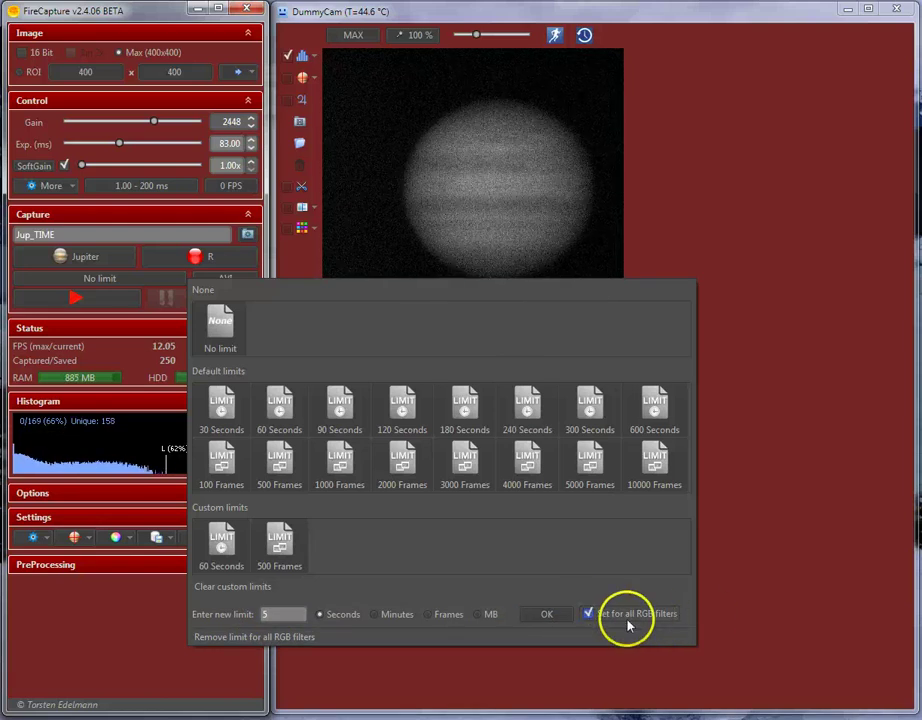
pyautogui.click(550, 614)
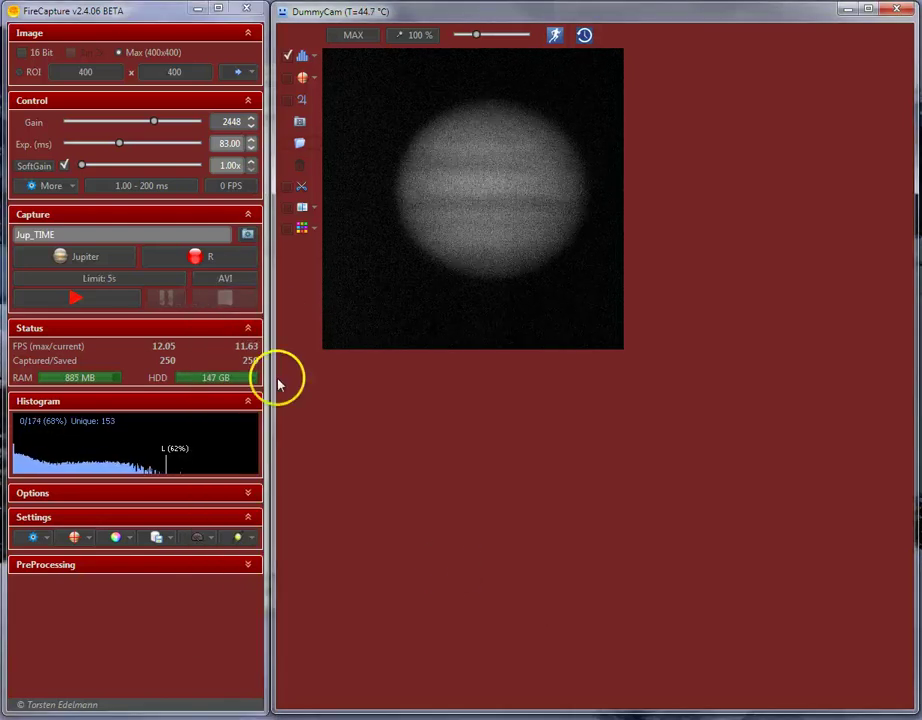
# Step: Run three 5-second Jupiter captures through R, G and B, ending on B with 61 frames
pyautogui.click(93, 300)
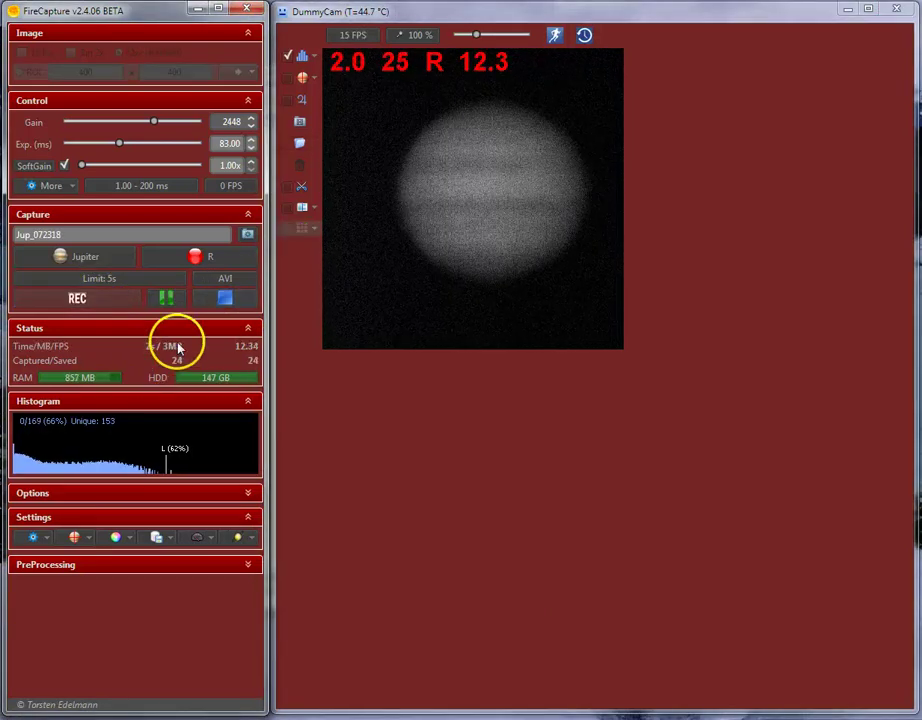
pyautogui.click(369, 316)
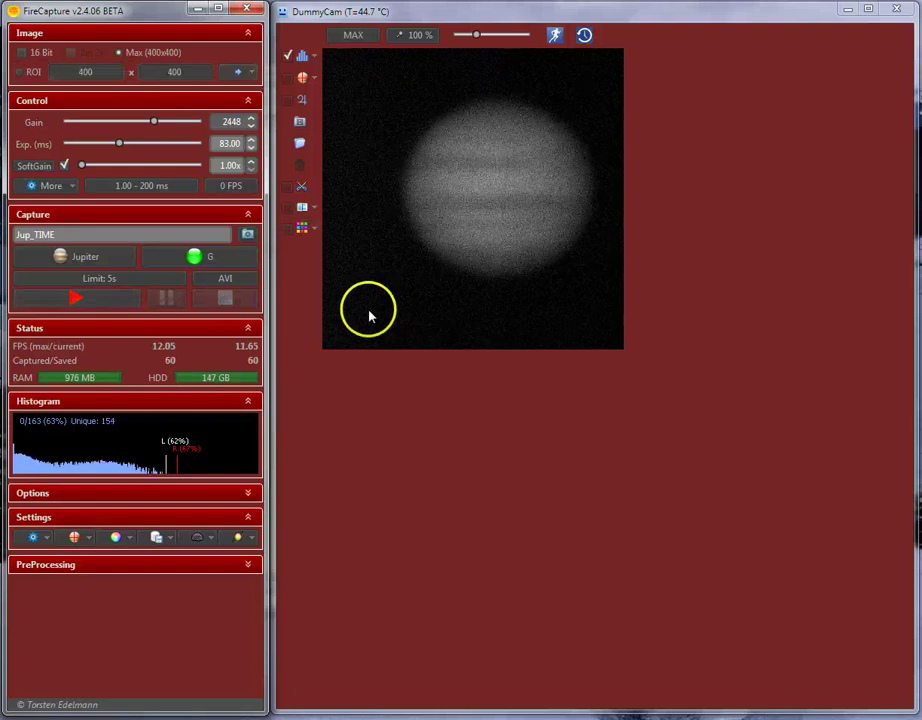
pyautogui.click(60, 303)
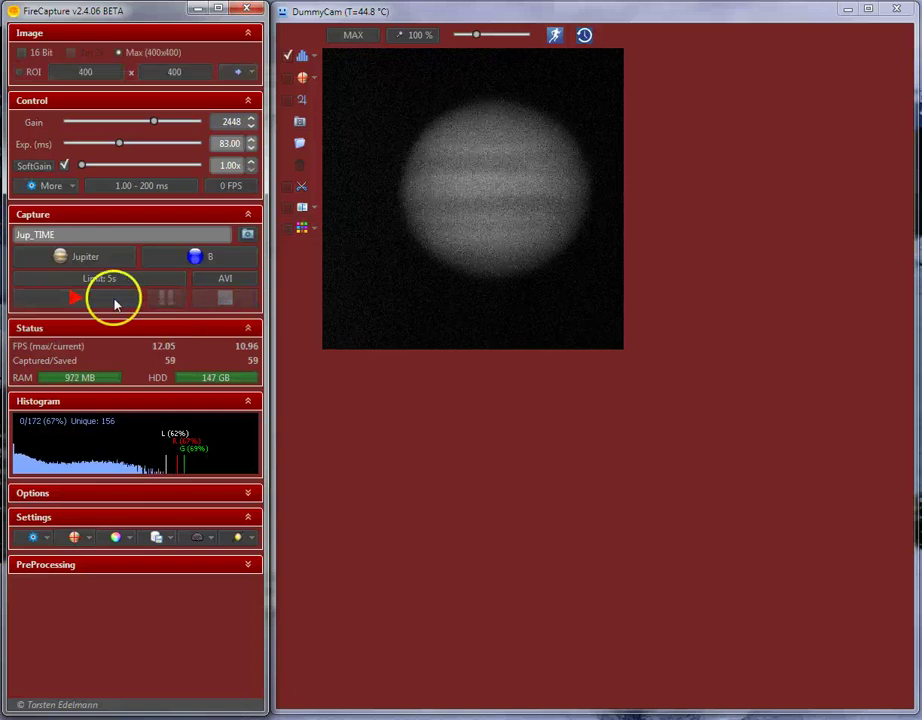
pyautogui.click(115, 304)
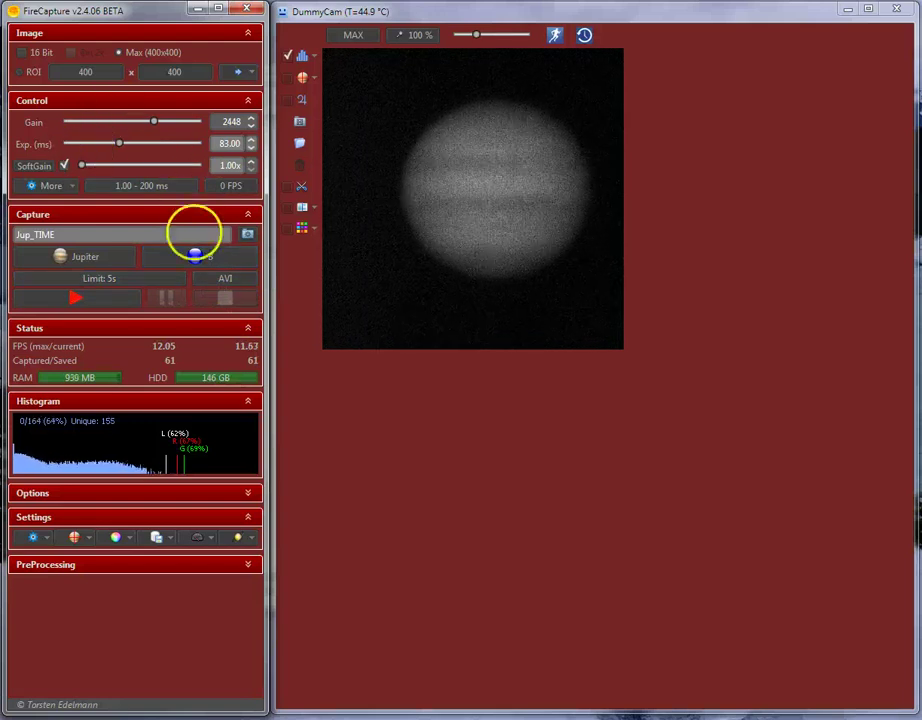
pyautogui.click(200, 259)
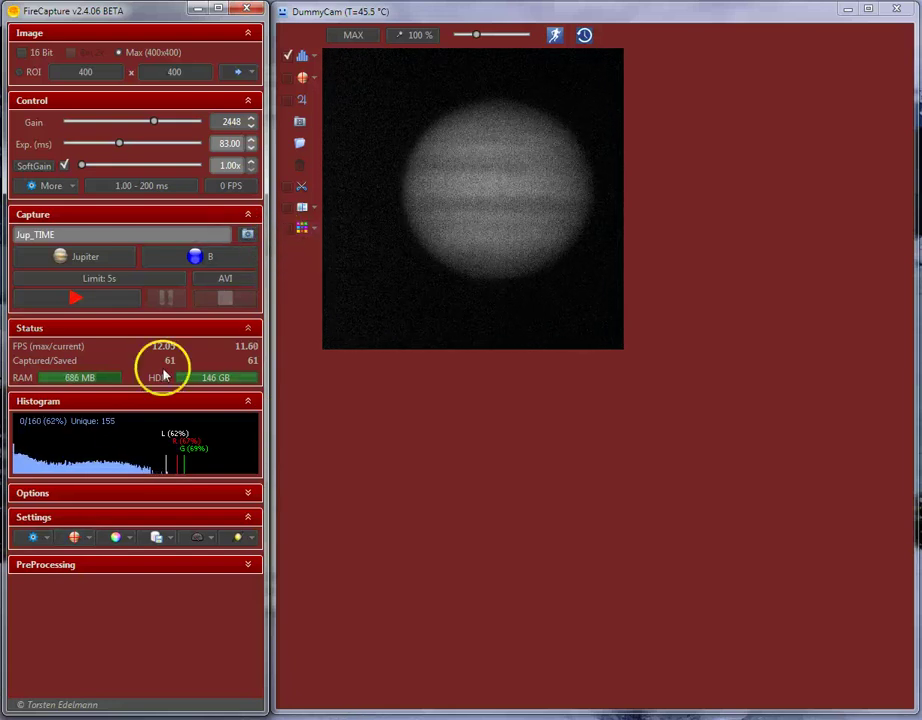
# Step: Tick Debayer under the display options and enable the Debayer toolbar toggle for a colour preview
pyautogui.click(67, 492)
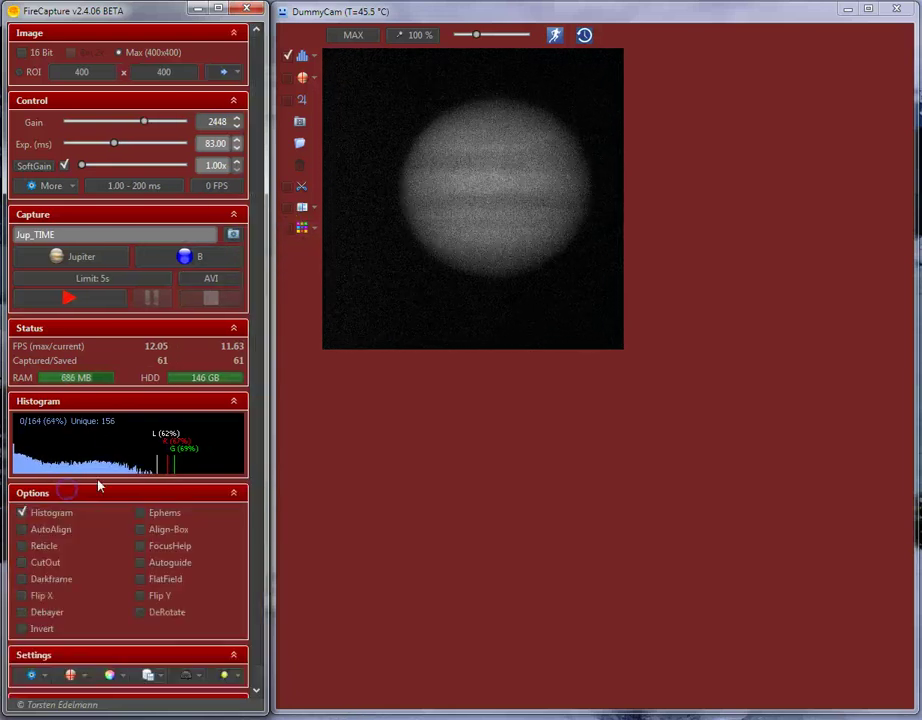
pyautogui.click(36, 611)
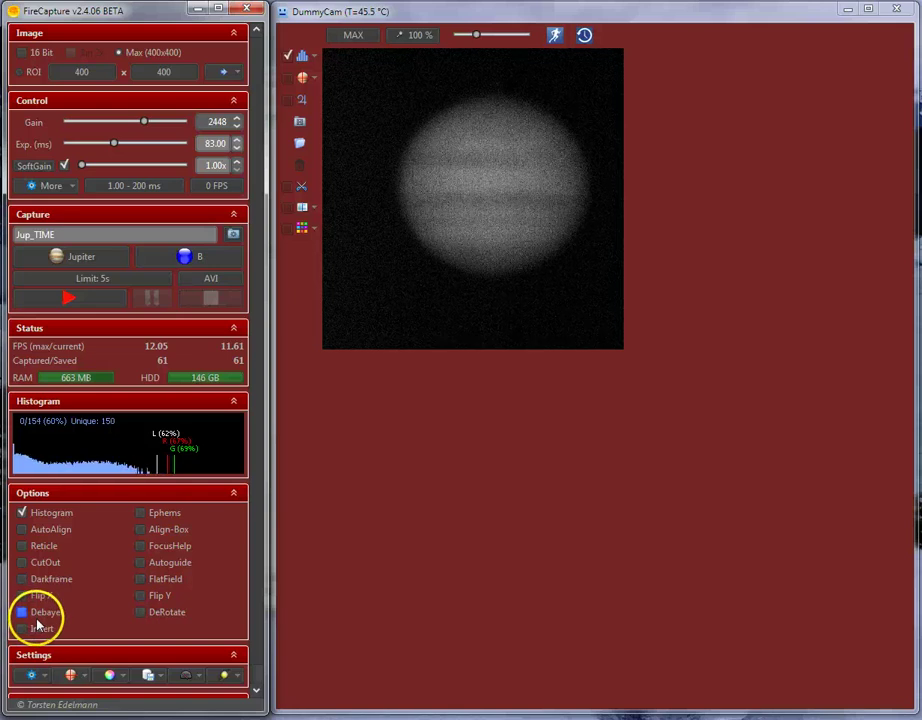
pyautogui.click(76, 494)
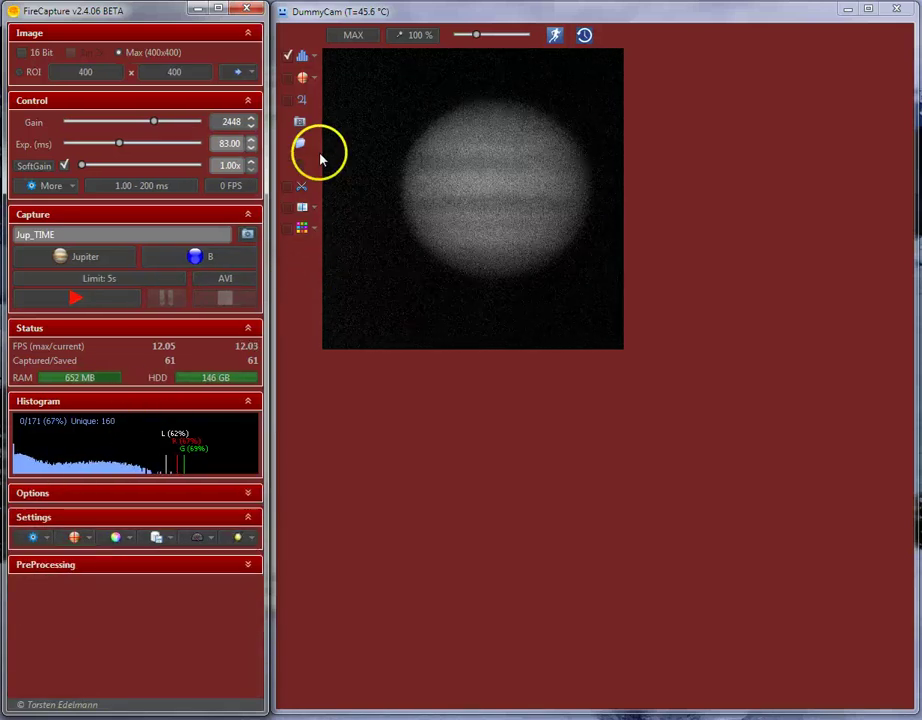
pyautogui.click(290, 232)
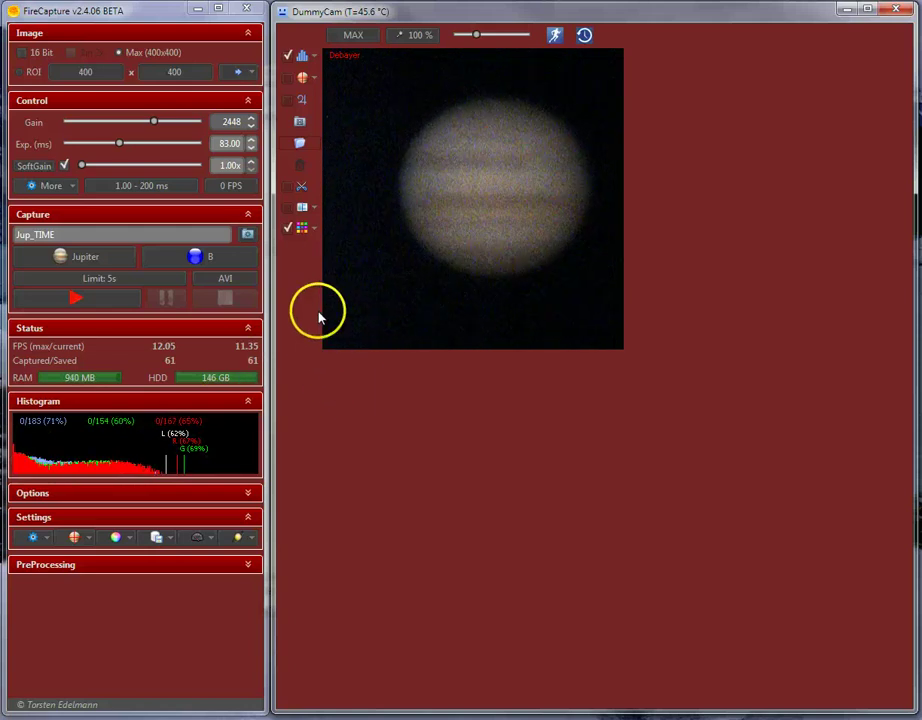
# Step: Try the GR Bayer pattern, then switch back to GB
pyautogui.click(313, 231)
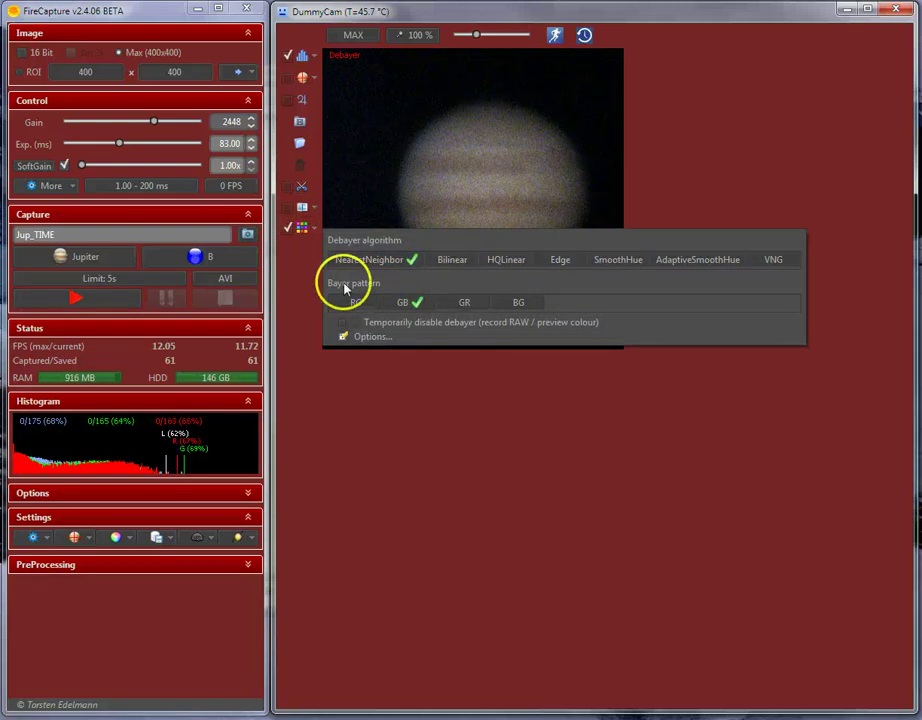
pyautogui.click(470, 303)
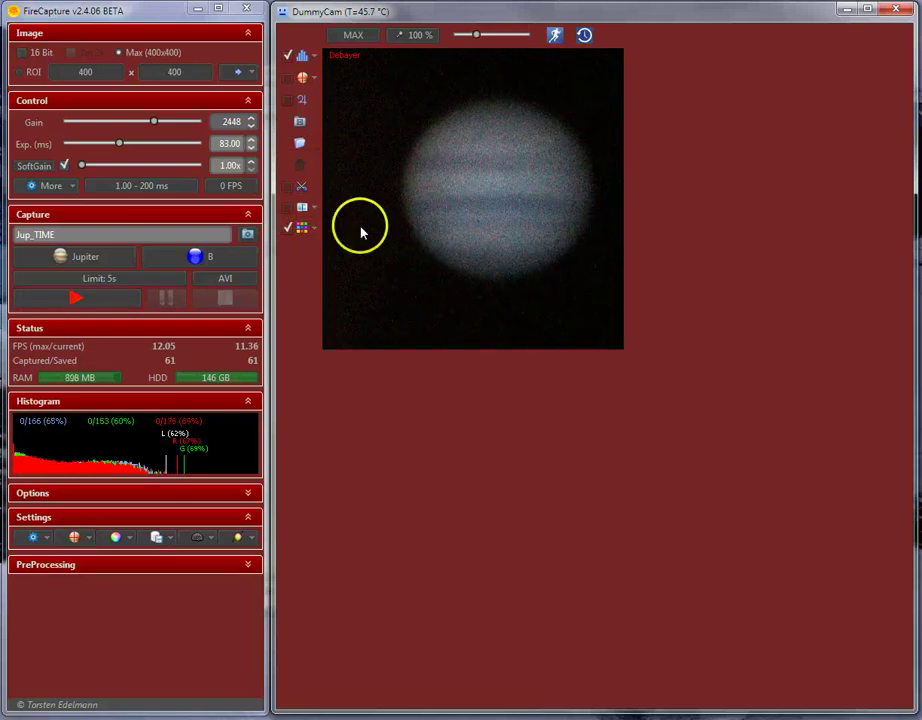
pyautogui.click(308, 229)
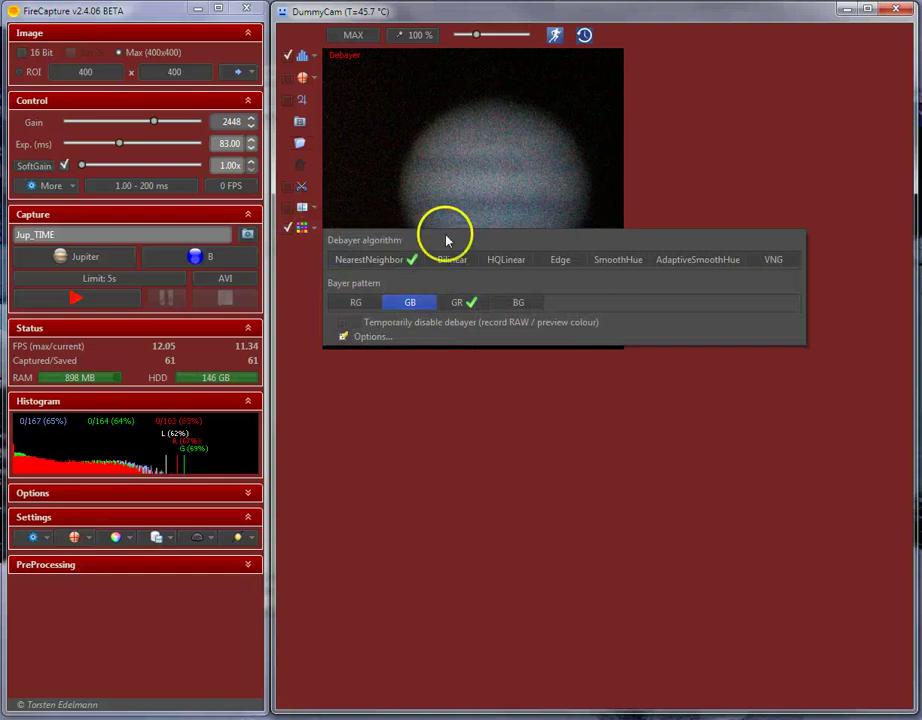
pyautogui.click(406, 302)
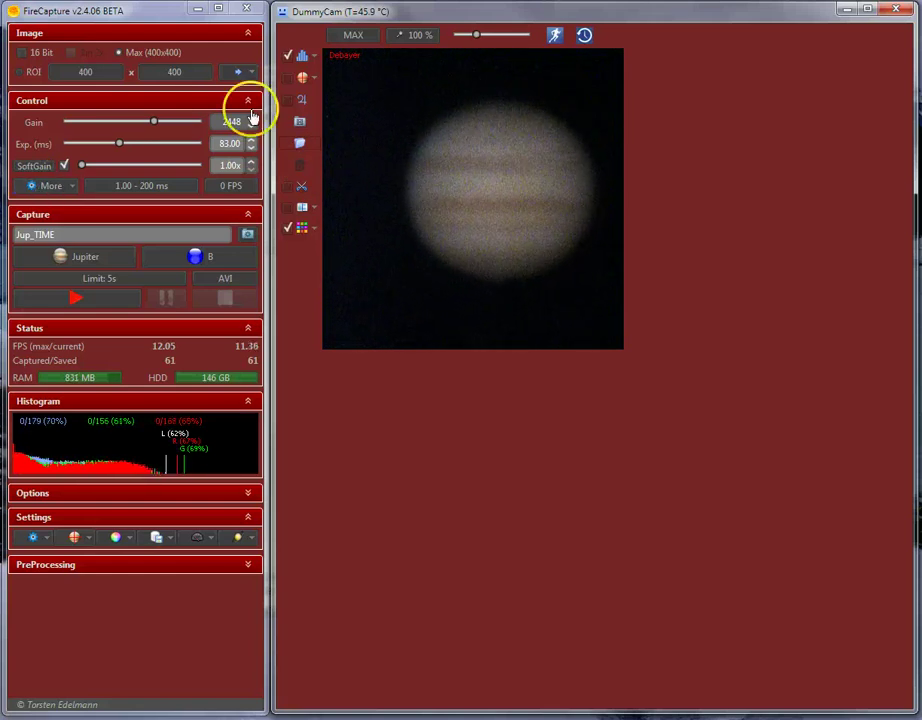
# Step: Lower WBlue to 46 in the More adjustments, then switch the Debayer toggle off
pyautogui.click(42, 189)
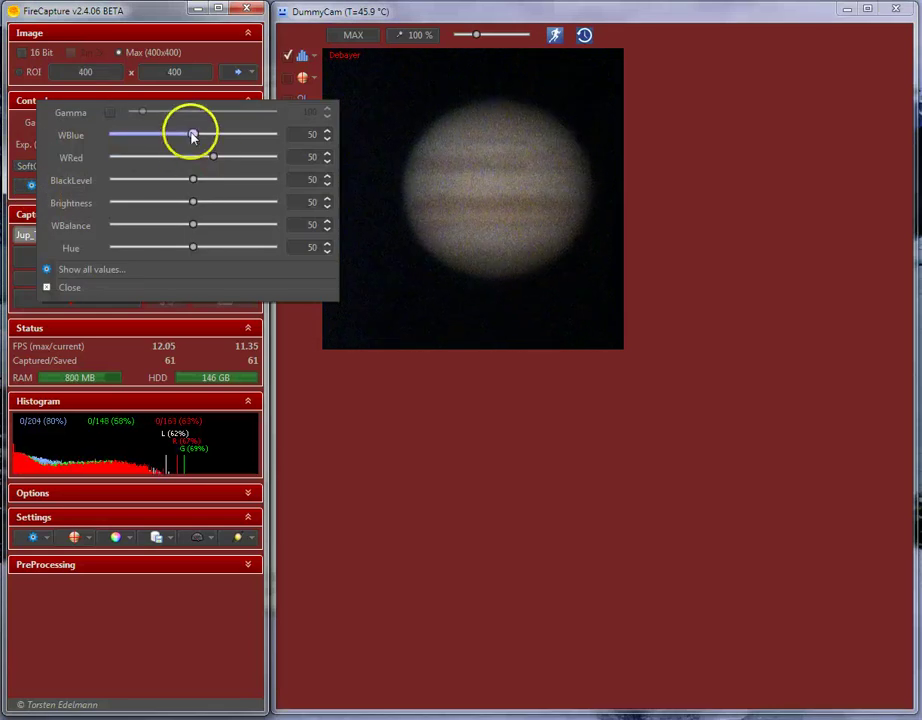
pyautogui.moveTo(193, 135)
pyautogui.mouseDown()
pyautogui.moveTo(148, 132)
pyautogui.moveTo(185, 133)
pyautogui.moveTo(156, 157)
pyautogui.moveTo(203, 160)
pyautogui.moveTo(189, 141)
pyautogui.moveTo(198, 143)
pyautogui.moveTo(191, 154)
pyautogui.mouseUp()
pyautogui.click(294, 329)
pyautogui.click(520, 181)
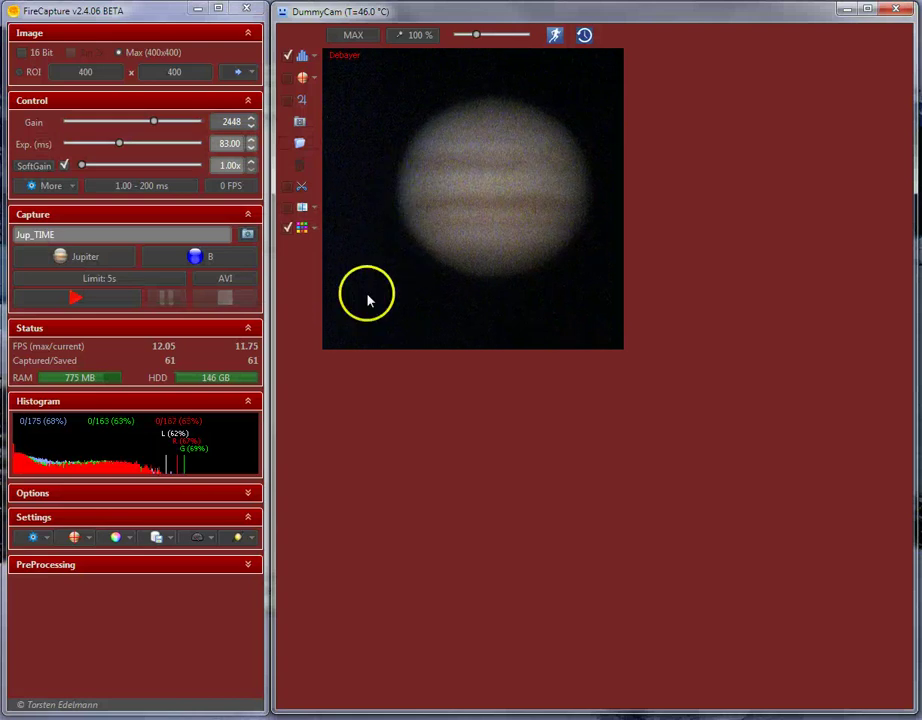
pyautogui.click(296, 229)
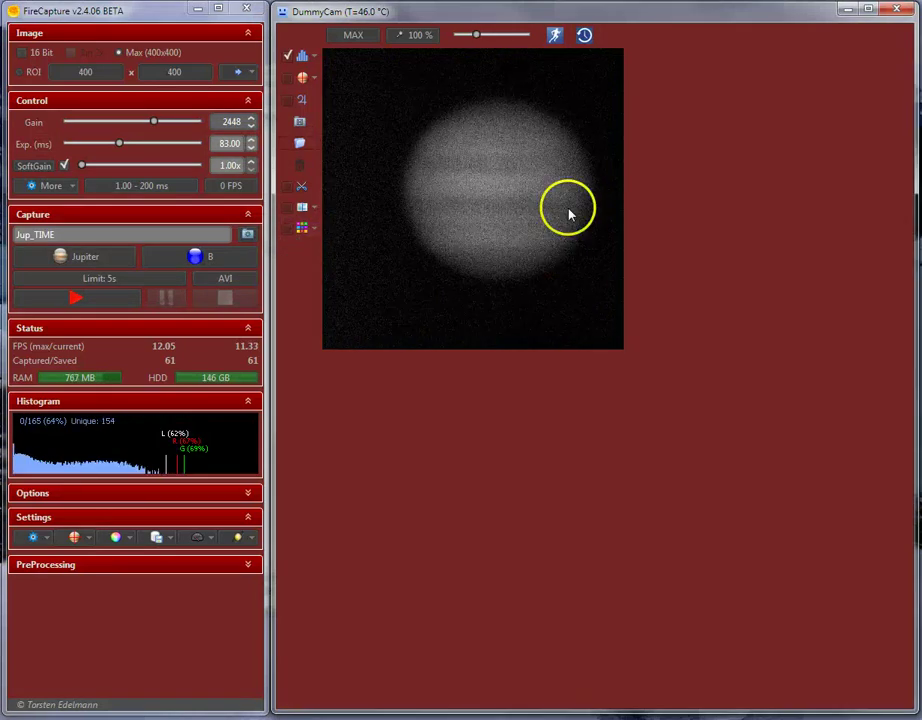